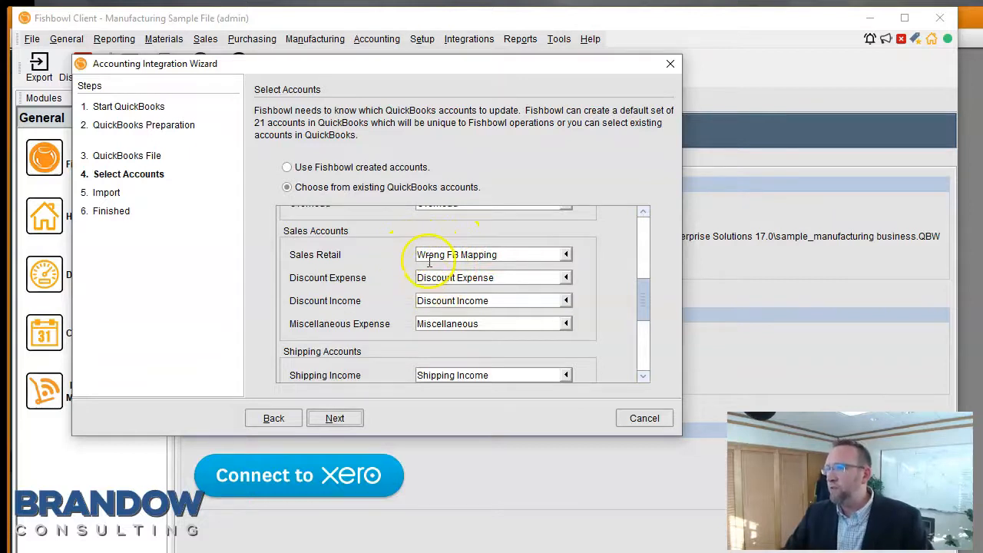
Step: Examine the Sales Retail mapping and the QuickBooks accounts that can be chosen for it
{"action": "left_click", "coordinate": [450, 254]}
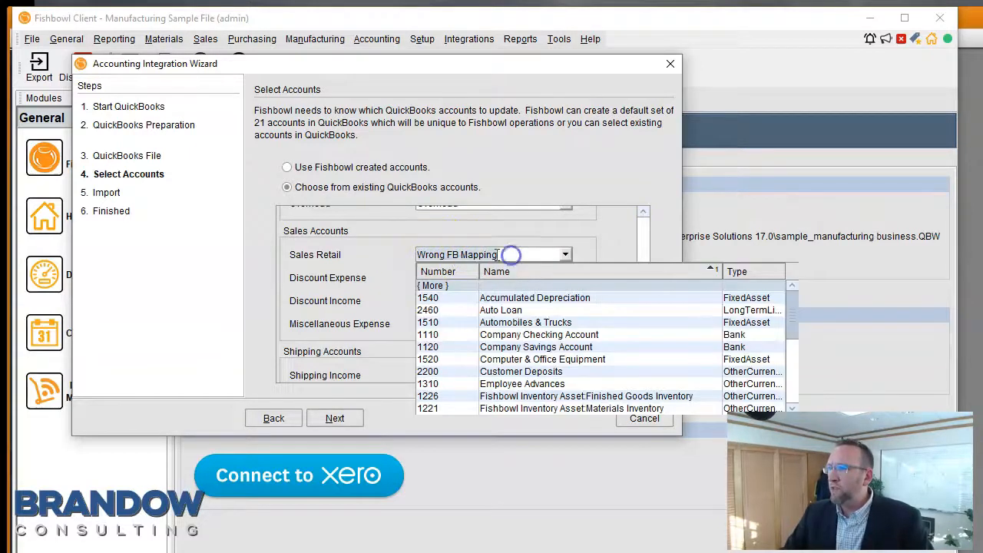
{"action": "left_click", "coordinate": [392, 255]}
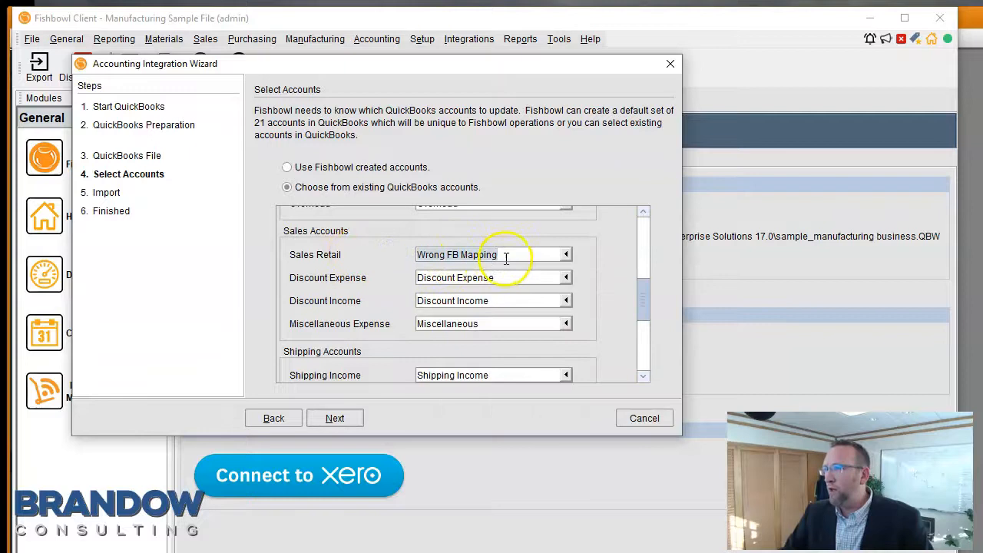
{"action": "left_click", "coordinate": [506, 254]}
{"action": "left_click", "coordinate": [378, 249]}
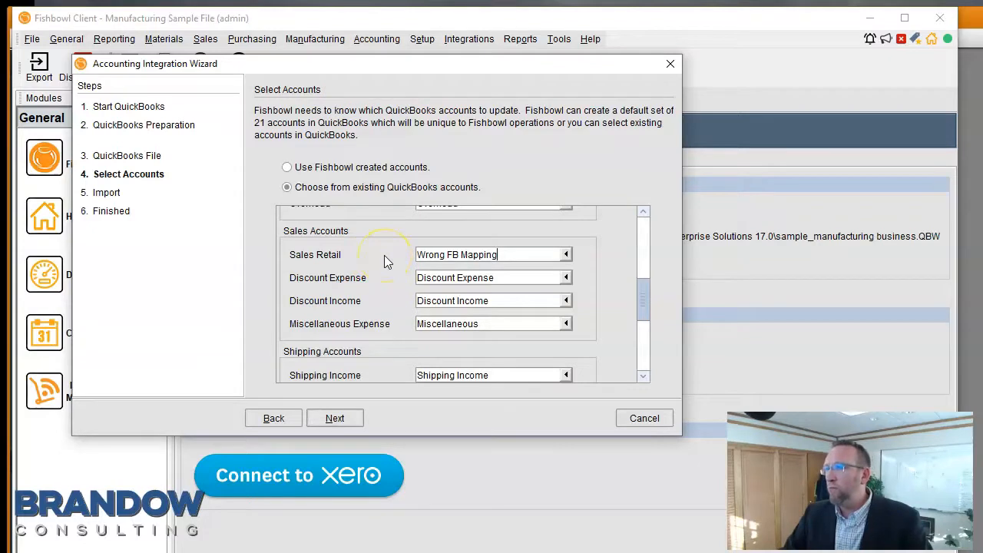
{"action": "left_click", "coordinate": [443, 262]}
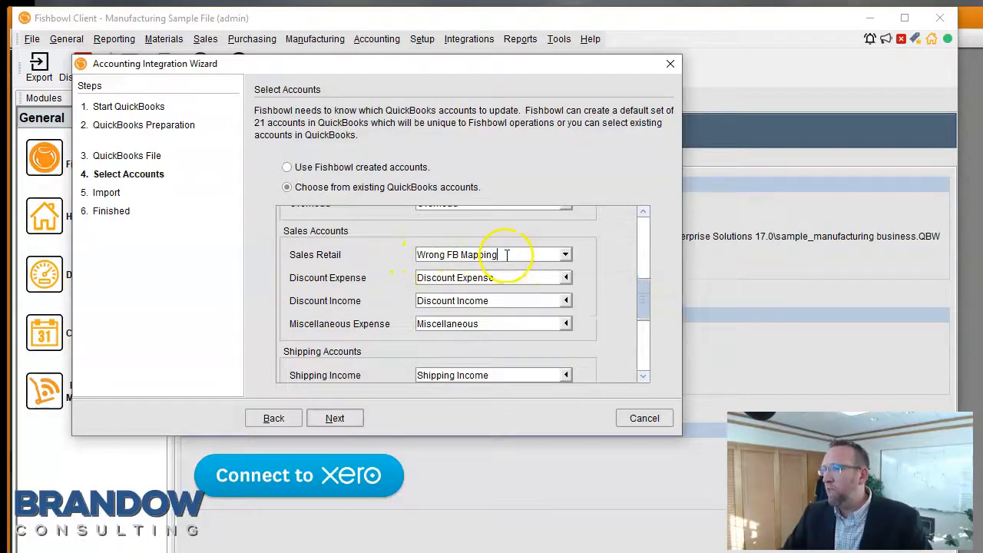
{"action": "left_click", "coordinate": [478, 255]}
{"action": "left_click", "coordinate": [382, 252]}
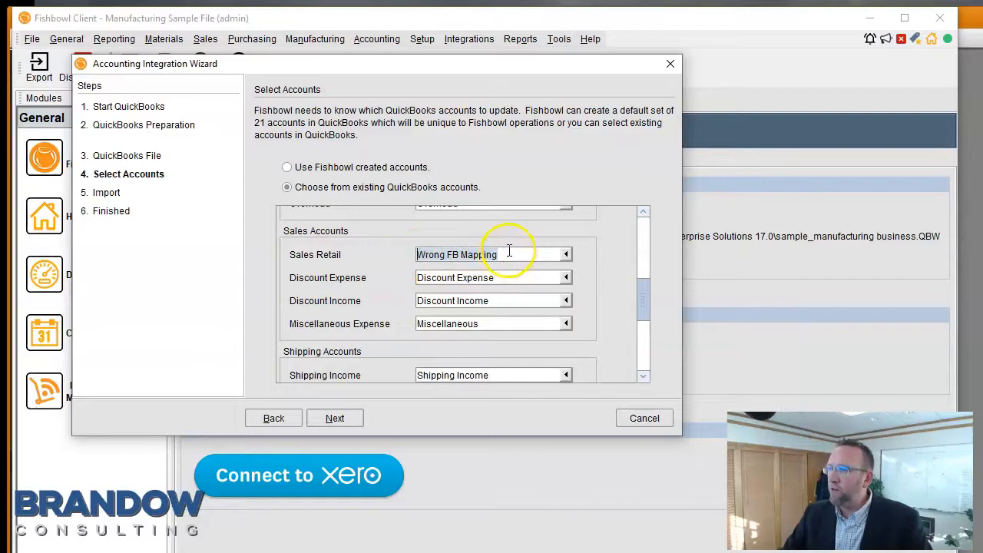
{"action": "left_click", "coordinate": [565, 255]}
{"action": "left_click", "coordinate": [389, 267]}
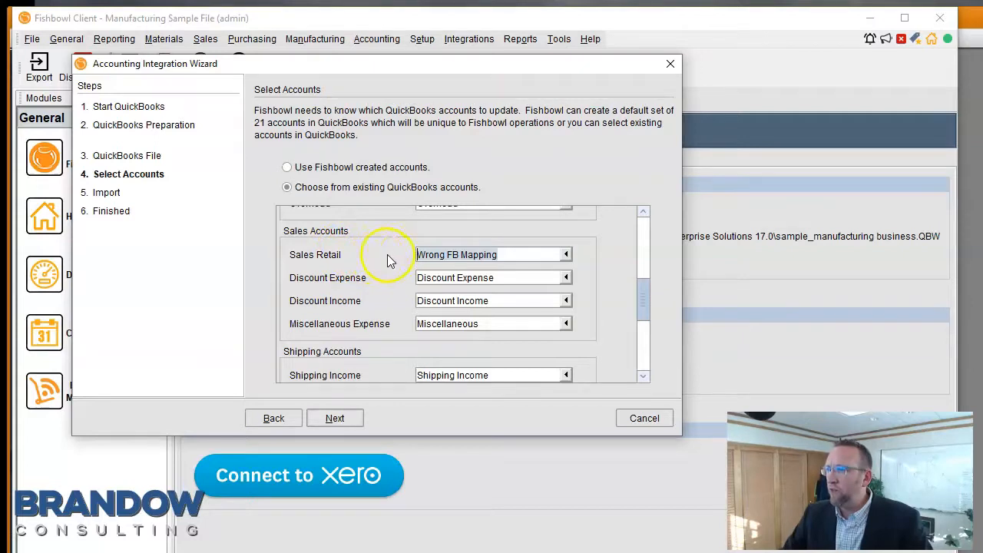
Step: Check the Inventory Asset mapping, and in QuickBooks locate the Fishbowl Inventory Asset and Wrong FB Mapping accounts in the chart of accounts
{"action": "scroll", "coordinate": [367, 253], "scroll_direction": "down", "scroll_amount": 3}
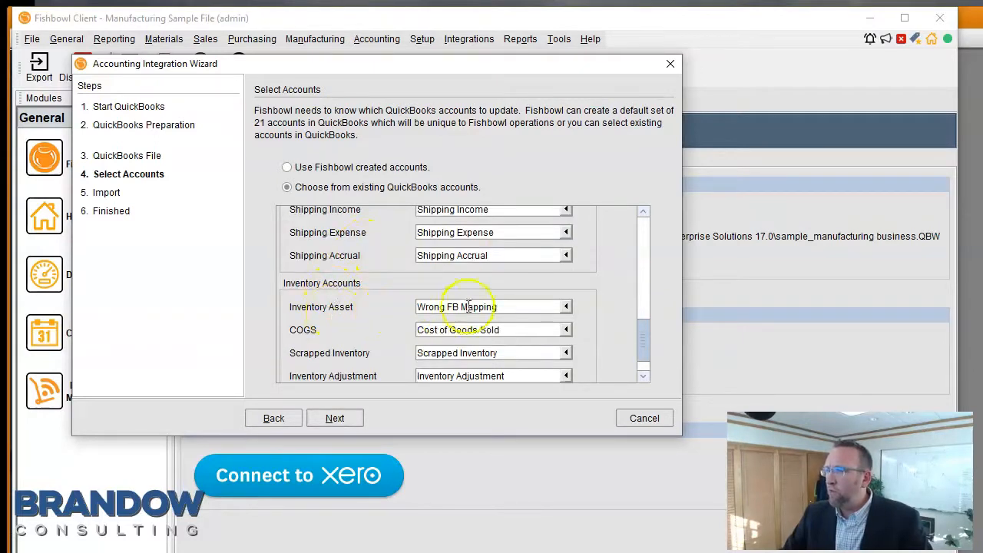
{"action": "mouse_move", "coordinate": [510, 307]}
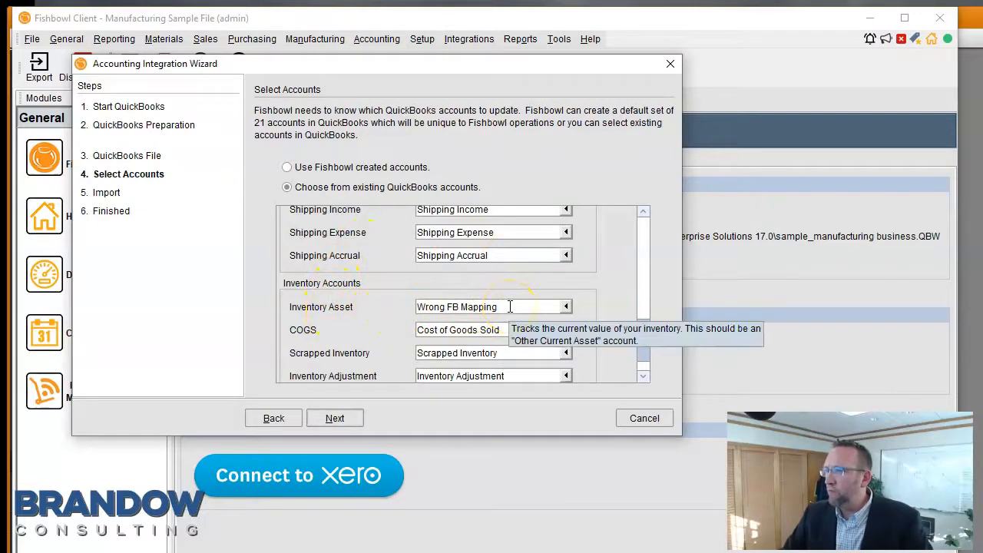
{"action": "key", "text": "alt+Tab"}
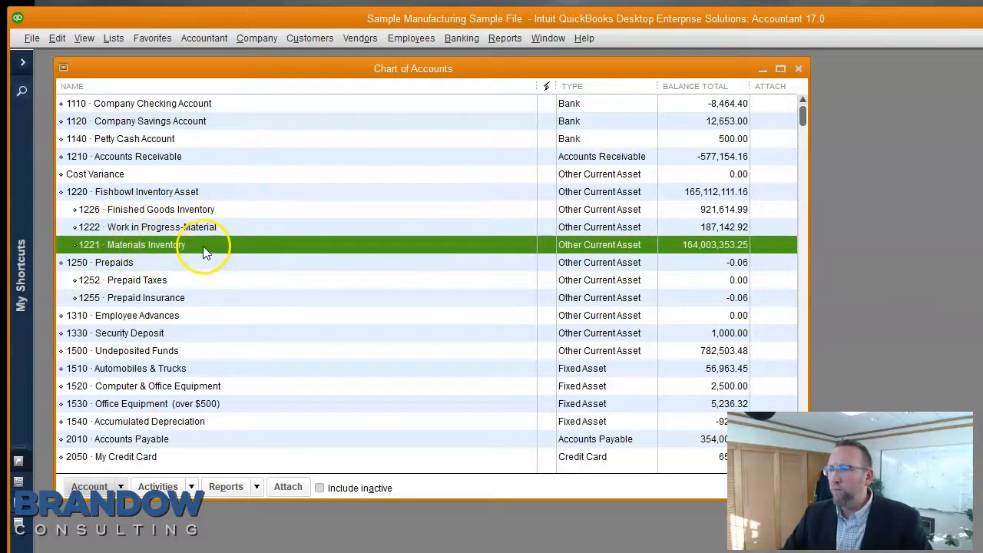
{"action": "left_click", "coordinate": [162, 192]}
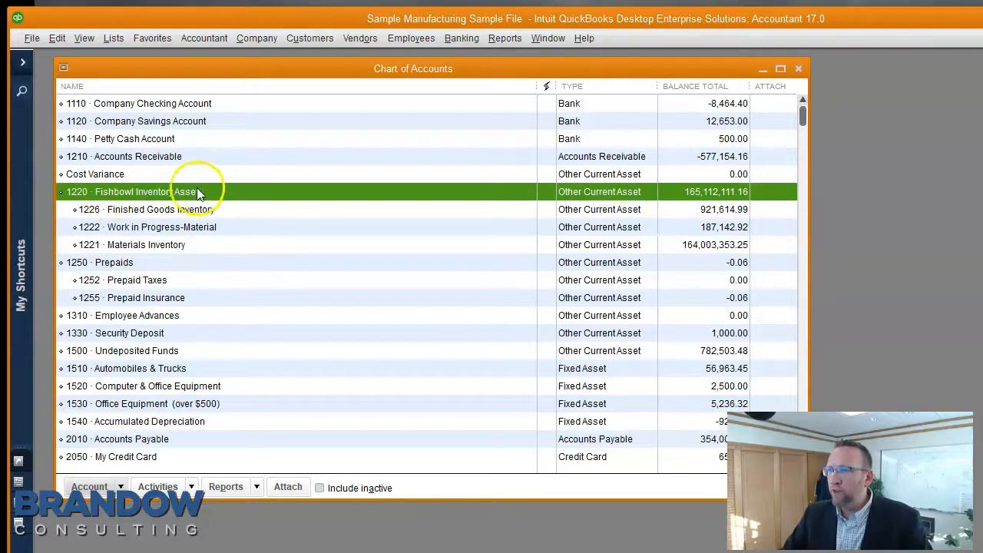
{"action": "scroll", "coordinate": [183, 252], "scroll_direction": "down", "scroll_amount": 20}
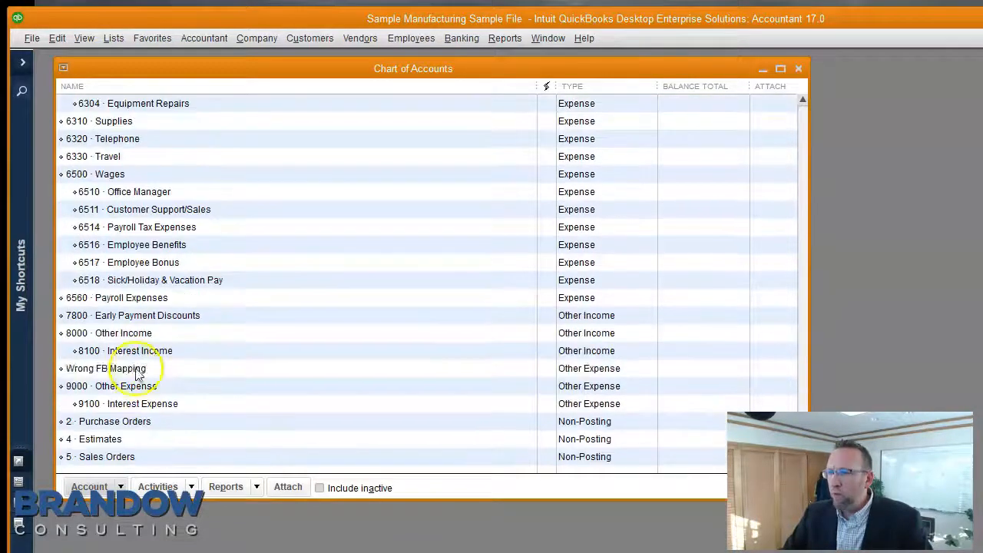
{"action": "left_click", "coordinate": [138, 370]}
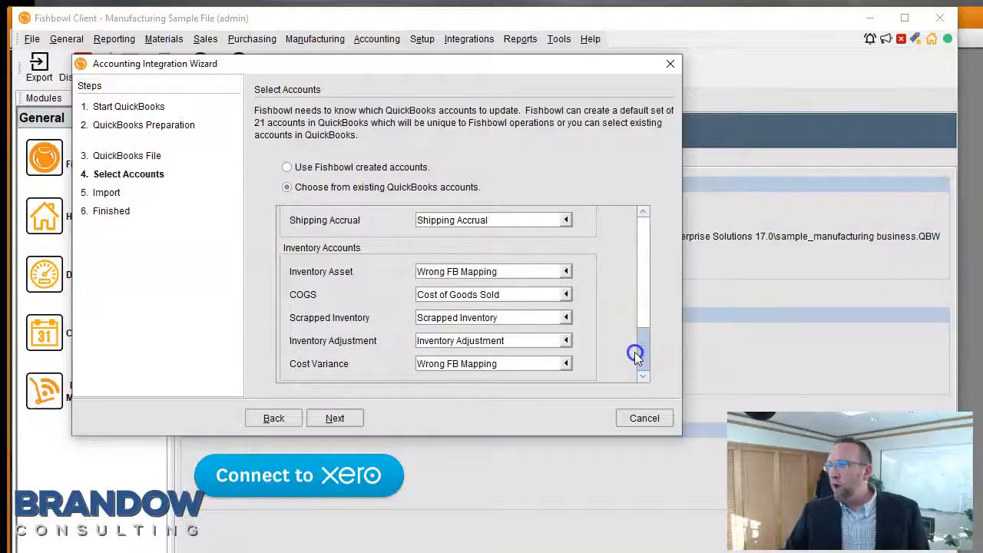
Step: Review the Accounts Receivable and Accounts Payable mappings in the Fishbowl wizard, including the accounts each one accepts
{"action": "left_click_drag", "start_coordinate": [634, 352], "coordinate": [643, 225]}
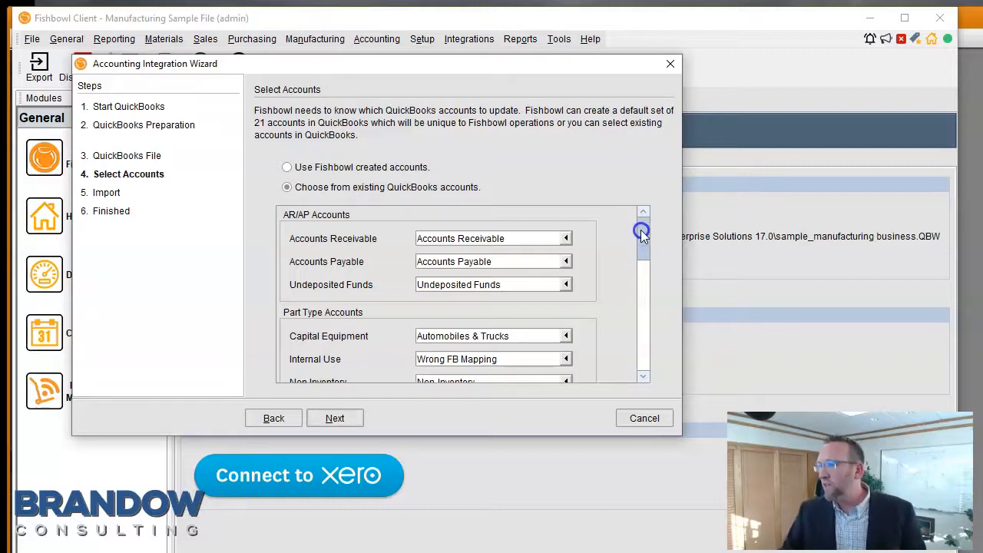
{"action": "left_click_drag", "start_coordinate": [643, 239], "coordinate": [644, 262]}
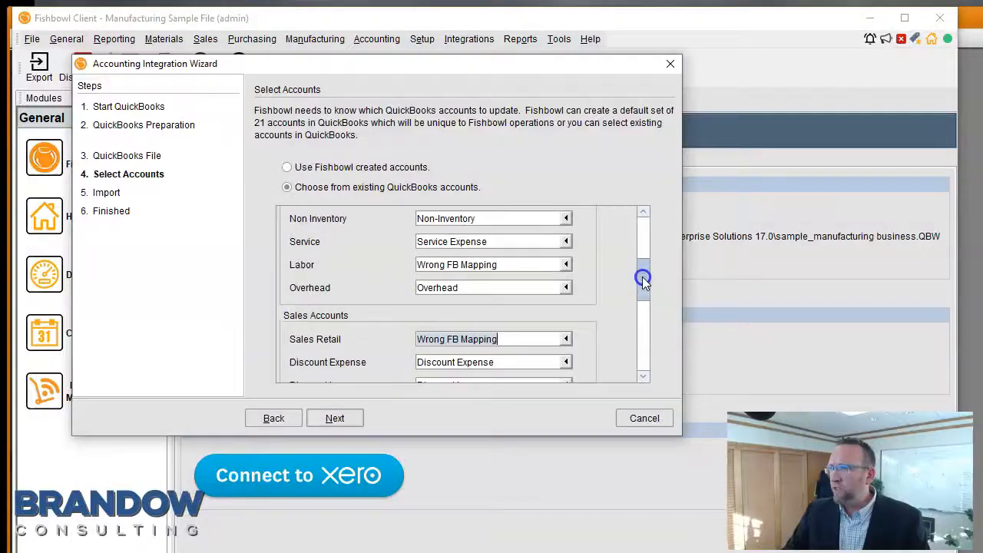
{"action": "left_click_drag", "start_coordinate": [644, 281], "coordinate": [647, 240]}
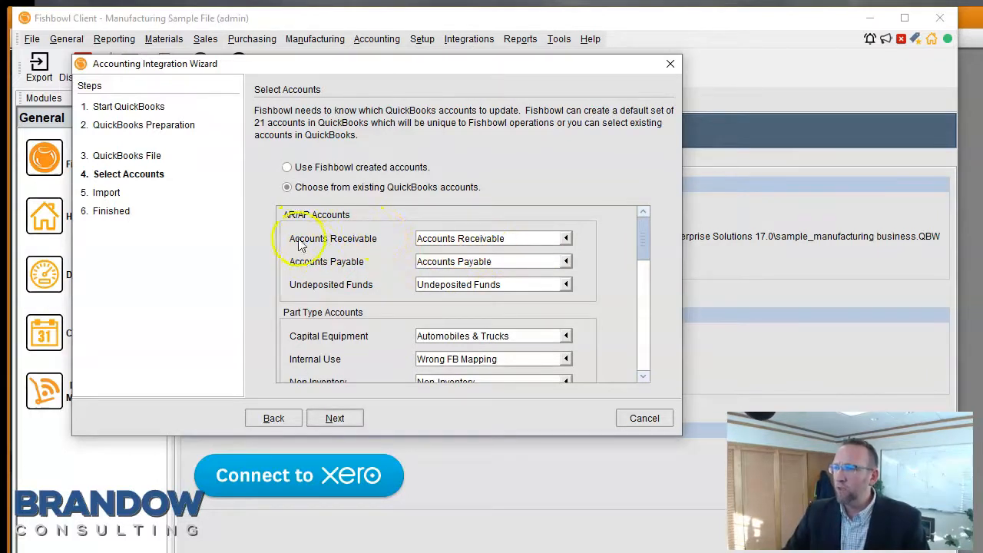
{"action": "left_click", "coordinate": [512, 239]}
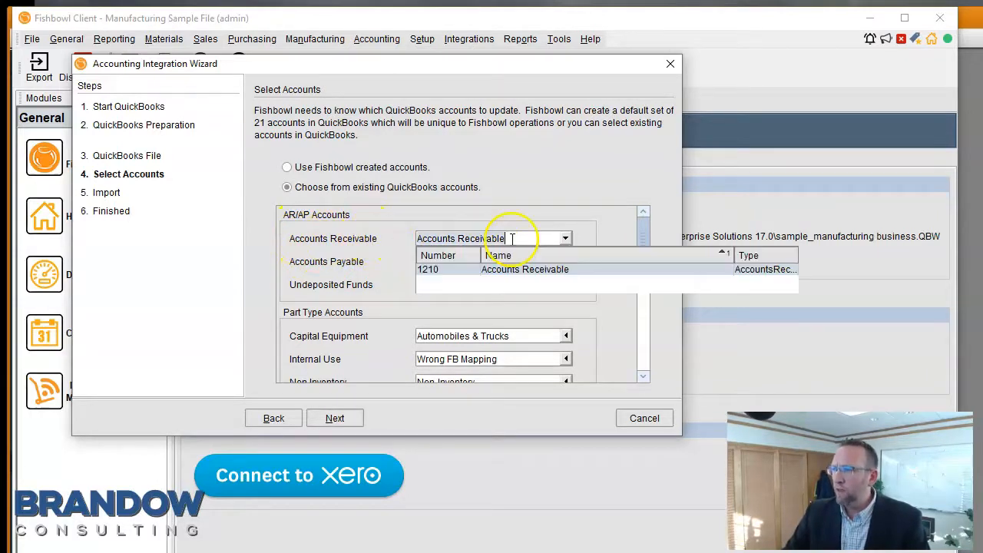
{"action": "left_click", "coordinate": [579, 212]}
{"action": "left_click", "coordinate": [511, 240]}
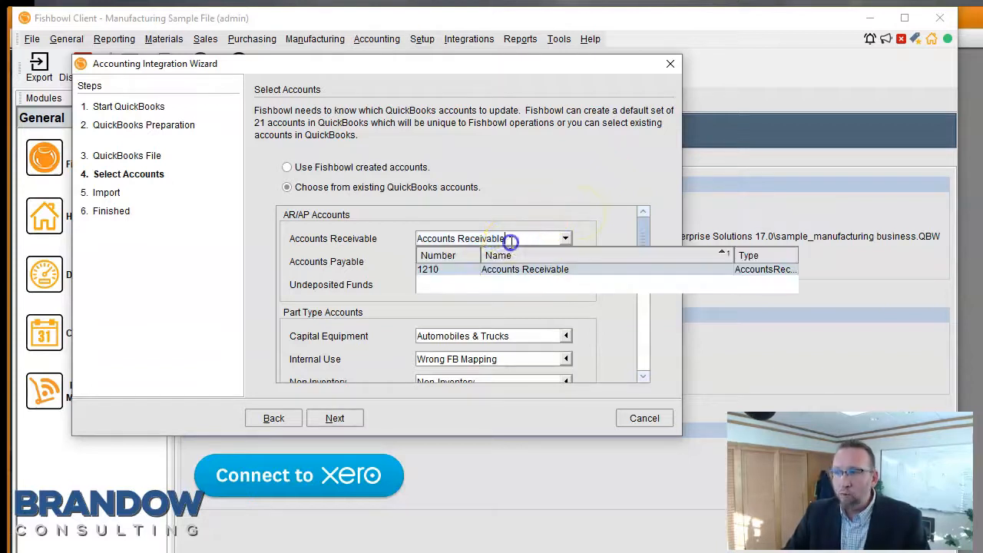
{"action": "left_click_drag", "start_coordinate": [521, 236], "coordinate": [426, 233]}
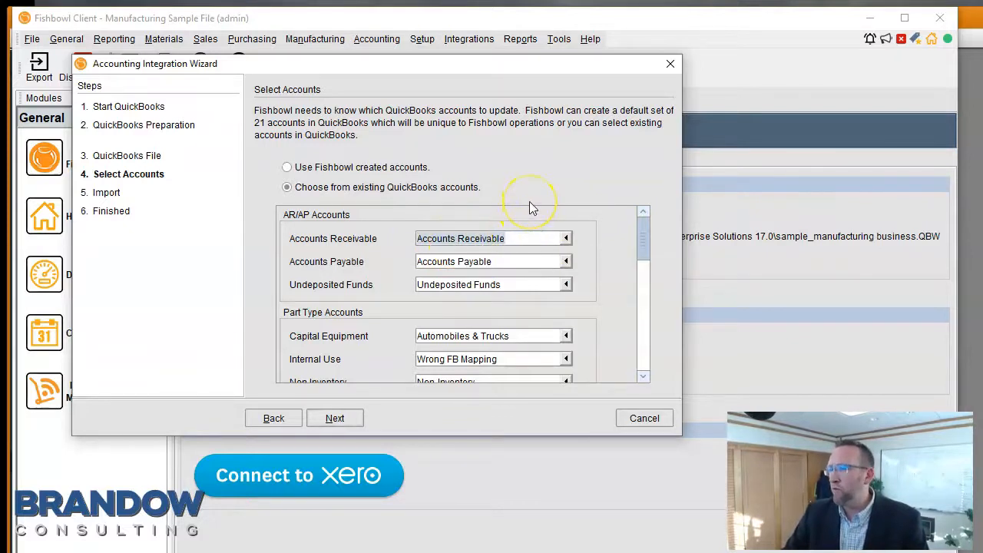
{"action": "left_click", "coordinate": [499, 261]}
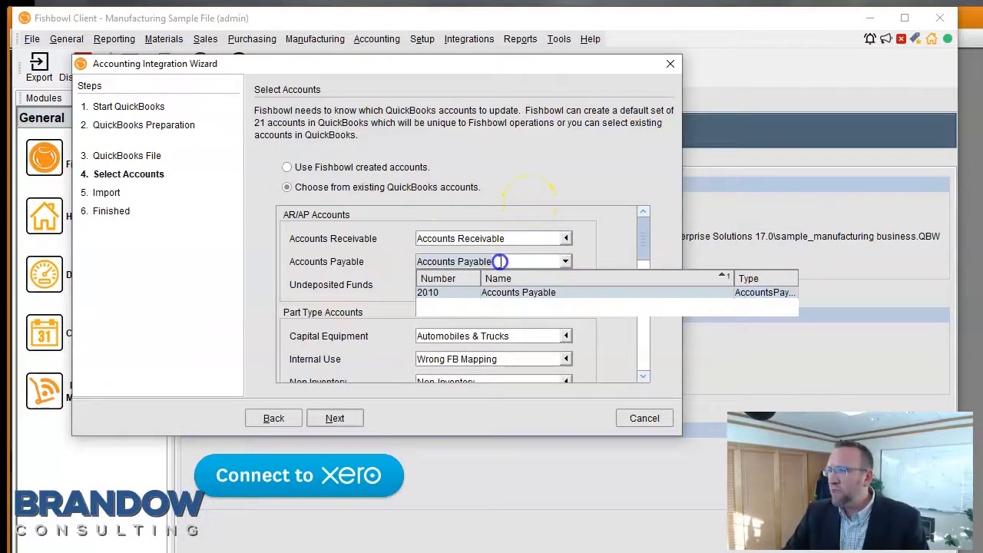
{"action": "left_click", "coordinate": [589, 238]}
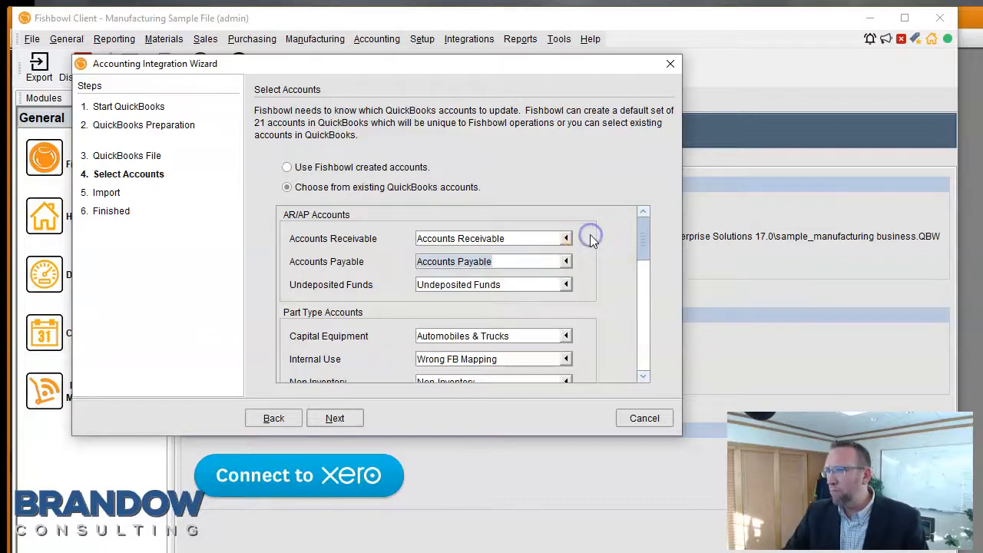
Step: Recheck the description and the account choices offered for the Accounts Receivable mapping
{"action": "left_click", "coordinate": [525, 234]}
{"action": "left_click", "coordinate": [519, 237]}
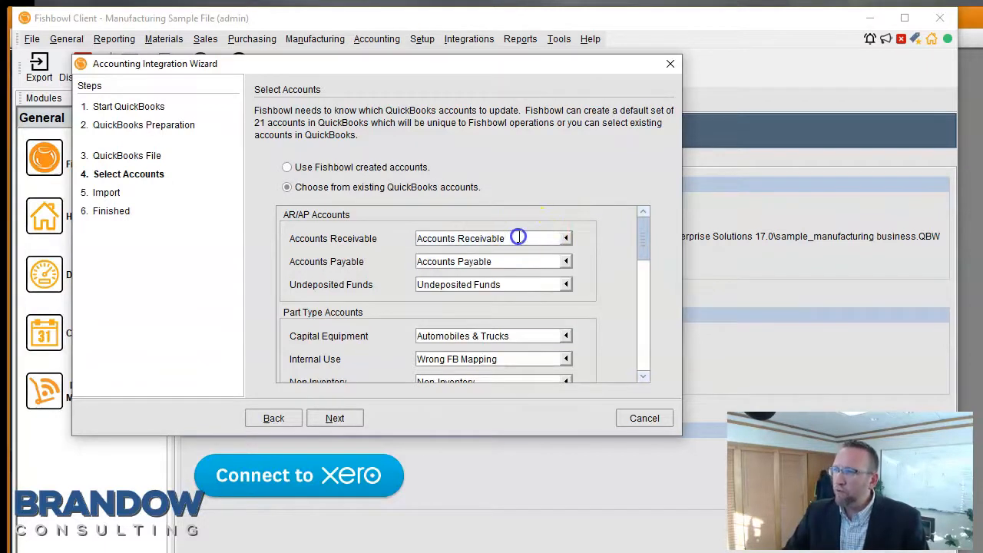
{"action": "left_click_drag", "start_coordinate": [520, 238], "coordinate": [384, 238]}
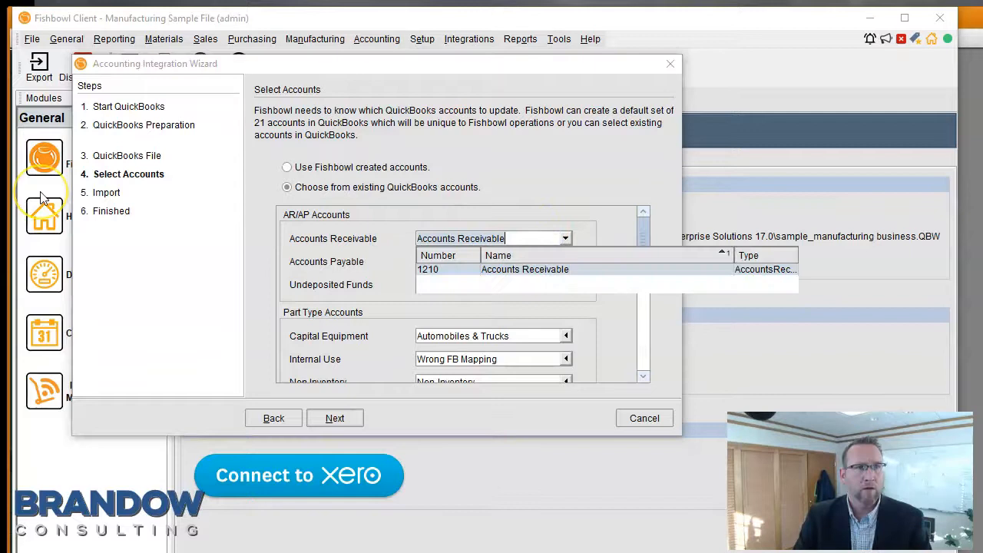
{"action": "left_click", "coordinate": [514, 237]}
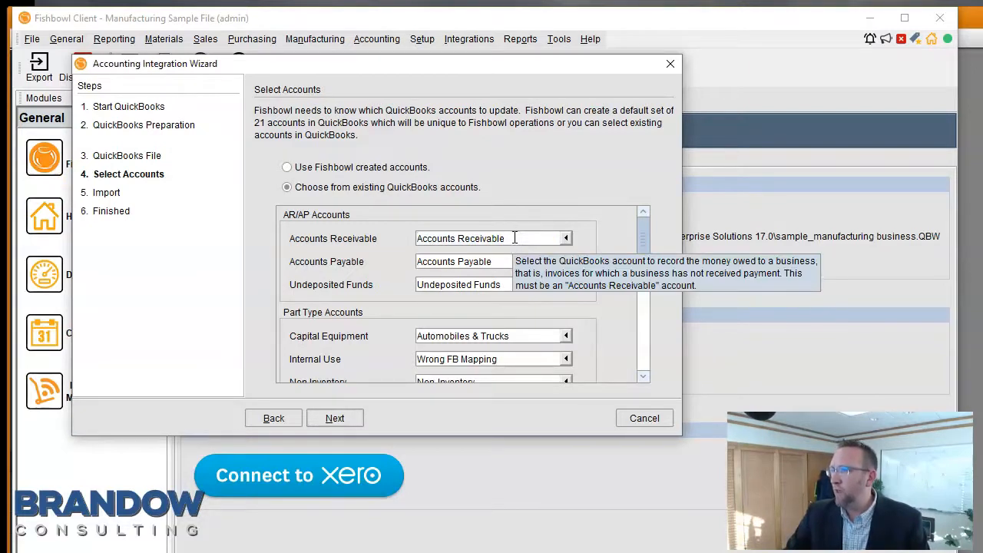
{"action": "left_click", "coordinate": [514, 237]}
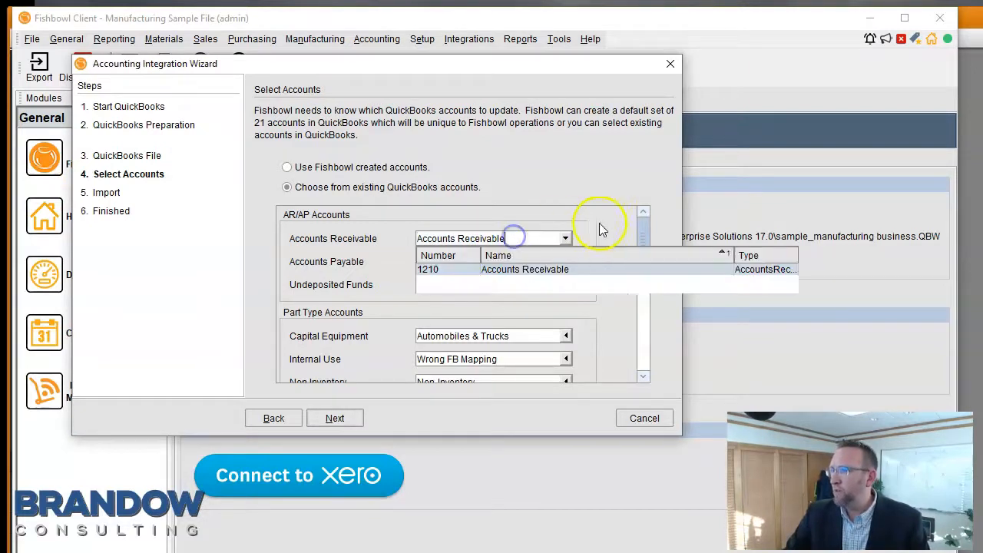
Step: Inspect the list of accounts available for Sales Retail in the Sales Accounts section
{"action": "left_click", "coordinate": [644, 236]}
{"action": "left_click_drag", "start_coordinate": [644, 236], "coordinate": [645, 287]}
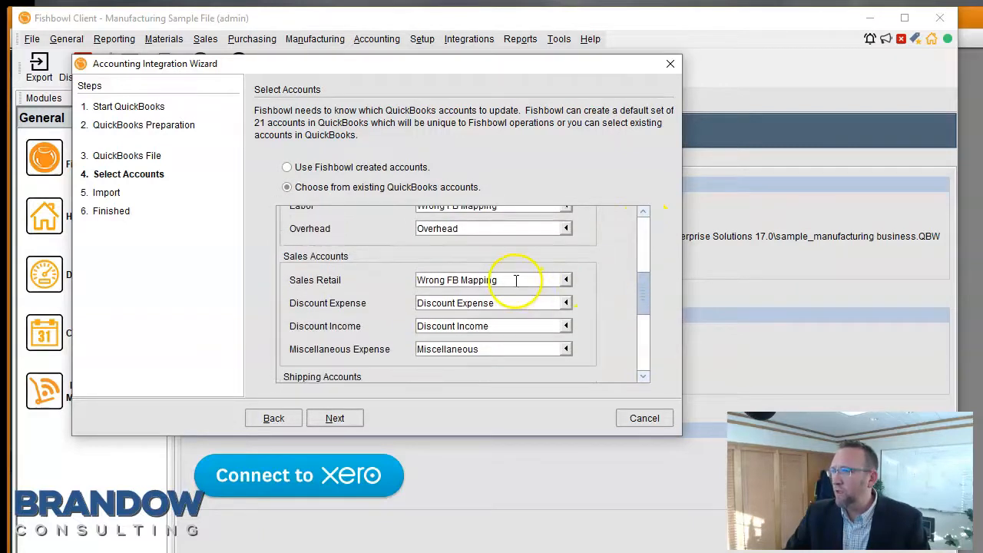
{"action": "left_click", "coordinate": [514, 280]}
{"action": "left_click", "coordinate": [515, 280]}
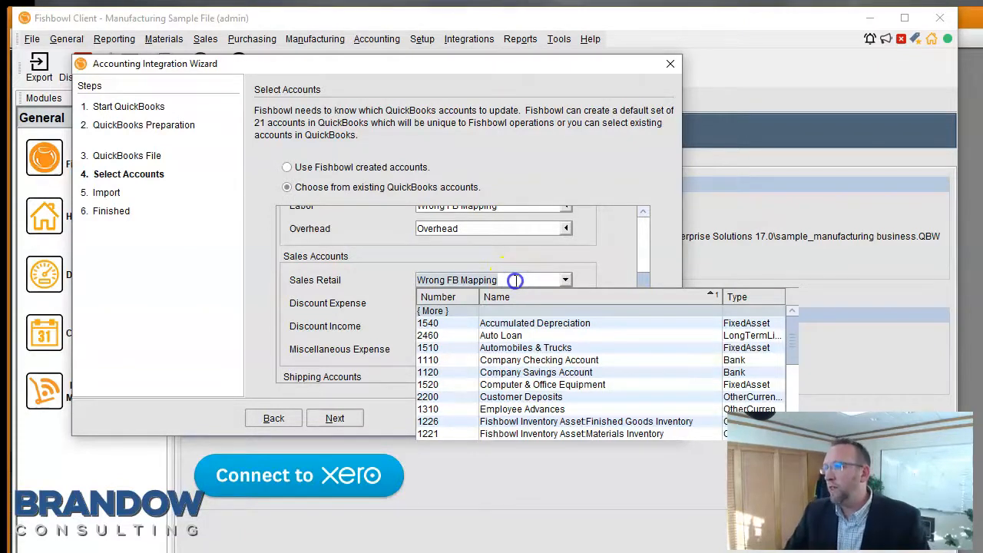
{"action": "left_click", "coordinate": [514, 279]}
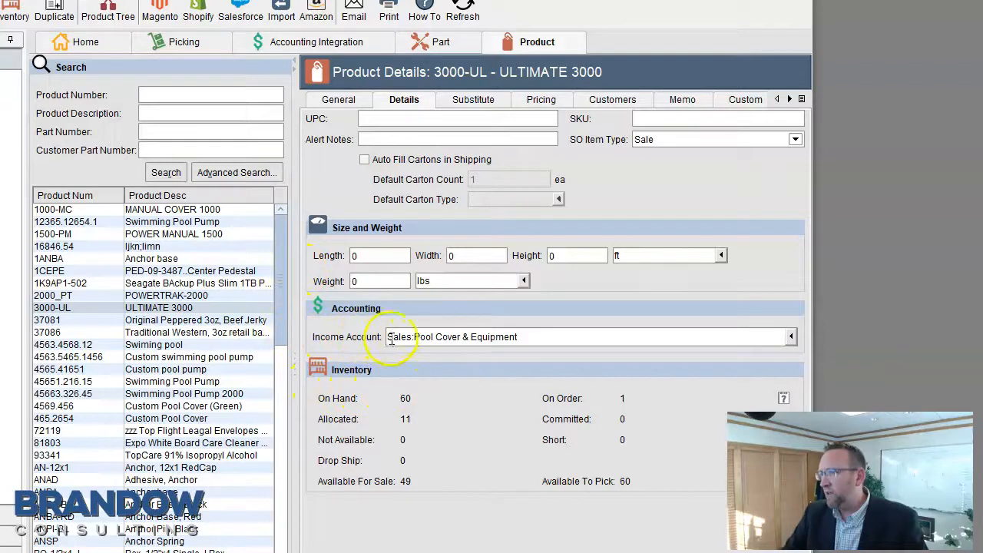
Step: View the income account choices in the details of product 3000-UL
{"action": "left_click", "coordinate": [527, 335]}
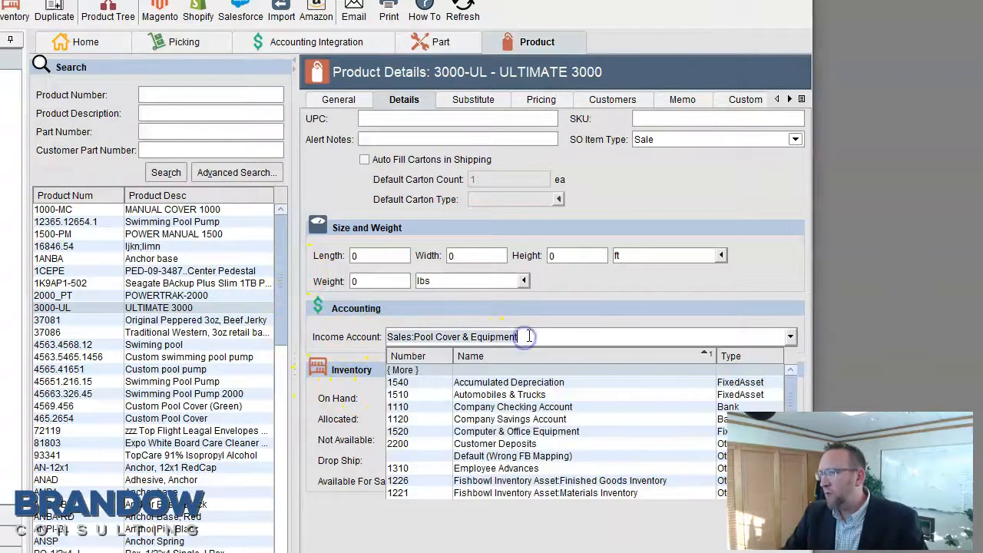
{"action": "left_click", "coordinate": [528, 335]}
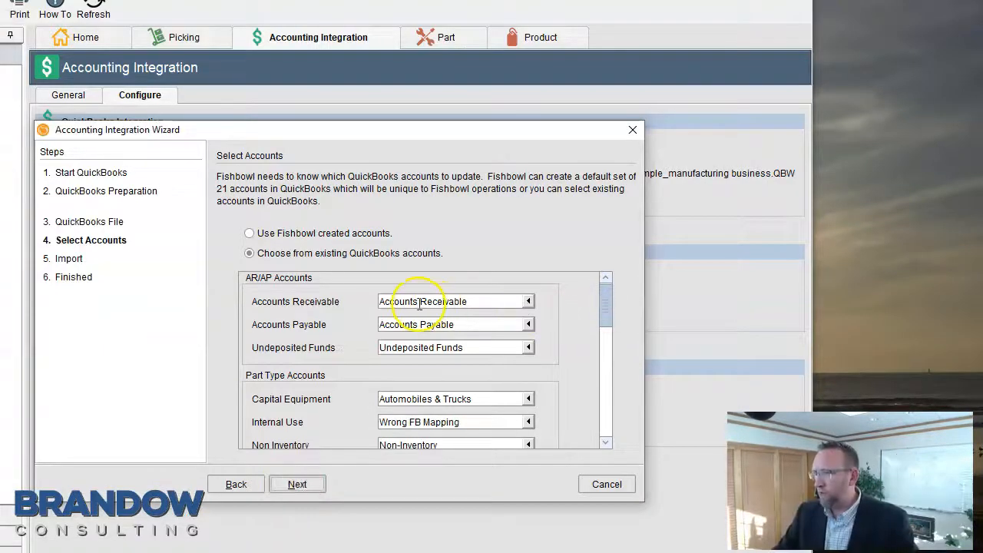
Step: Compare the Accounts Payable mapping with the fields available on the customer, purchase order and sales order item records
{"action": "left_click", "coordinate": [461, 324]}
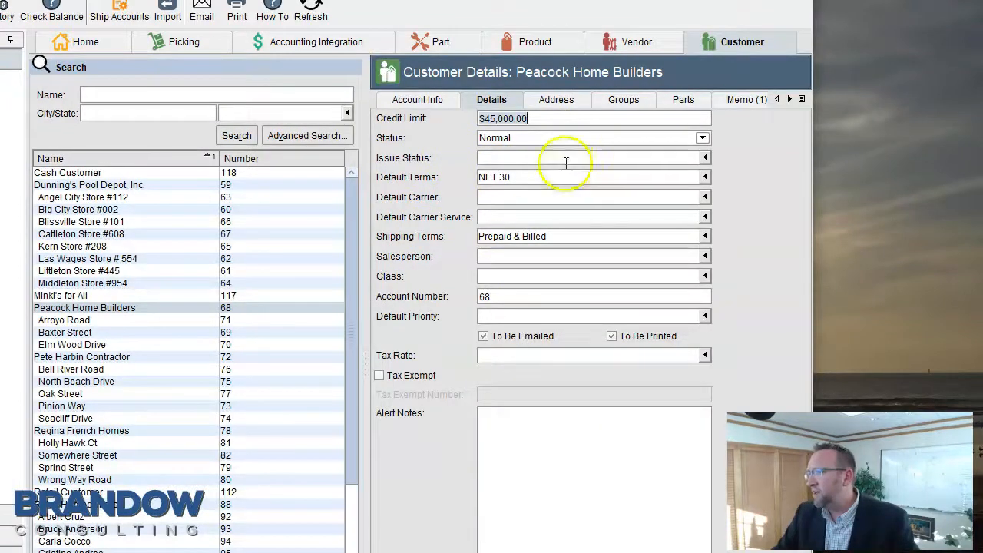
{"action": "left_click_drag", "start_coordinate": [366, 360], "coordinate": [288, 359]}
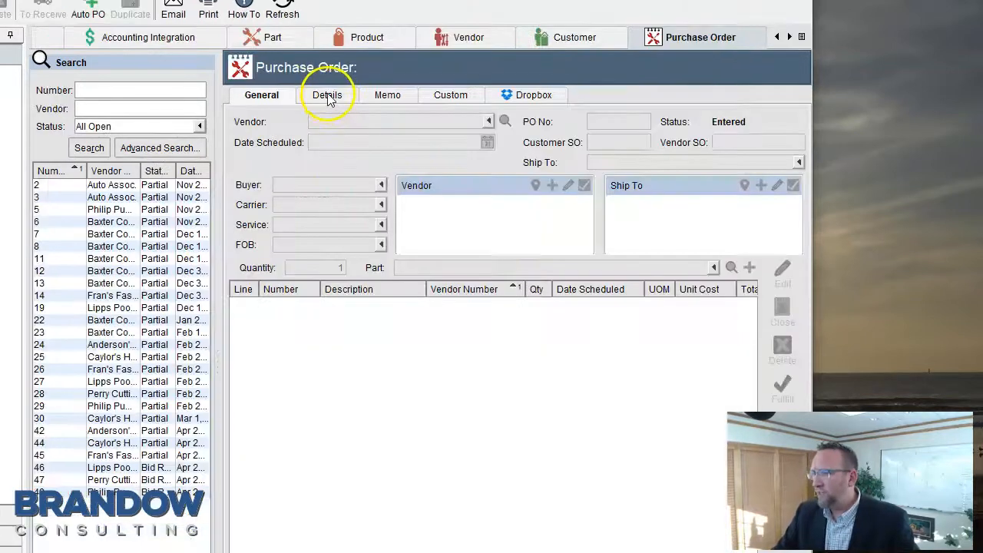
{"action": "left_click", "coordinate": [328, 98]}
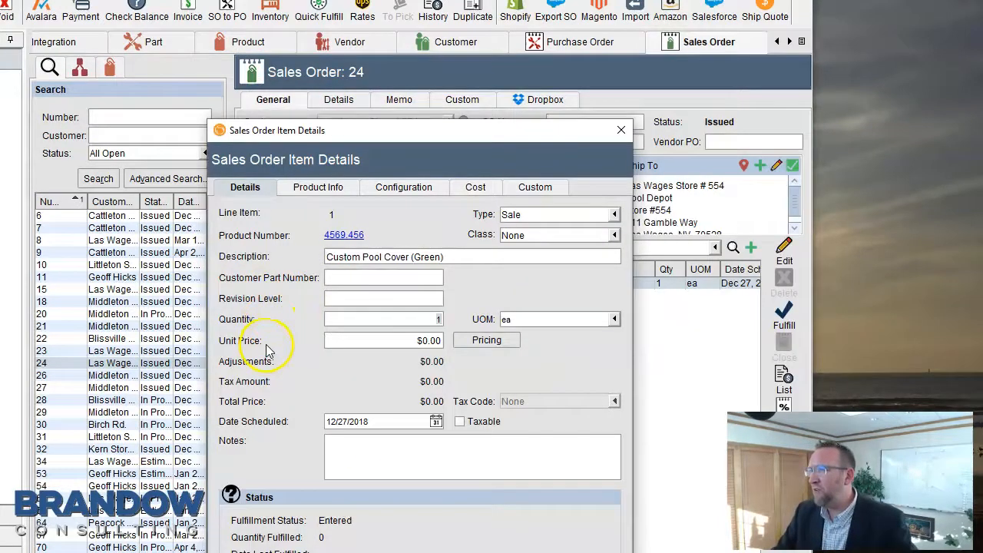
{"action": "left_click", "coordinate": [621, 130]}
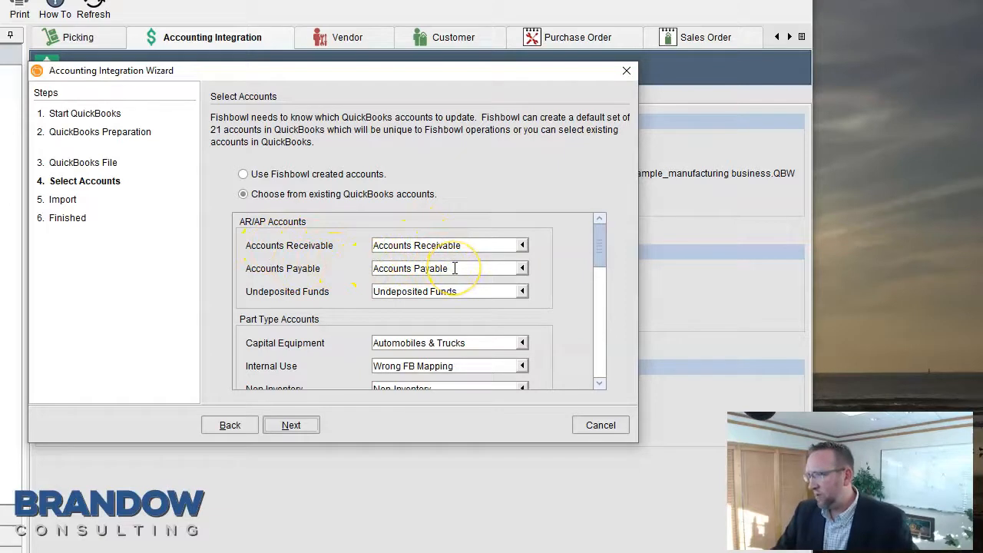
Step: Compare the Undeposited Funds mapping with the deposit account choices in the customer payment for sales order 24
{"action": "left_click_drag", "start_coordinate": [599, 248], "coordinate": [620, 221]}
{"action": "left_click", "coordinate": [475, 291]}
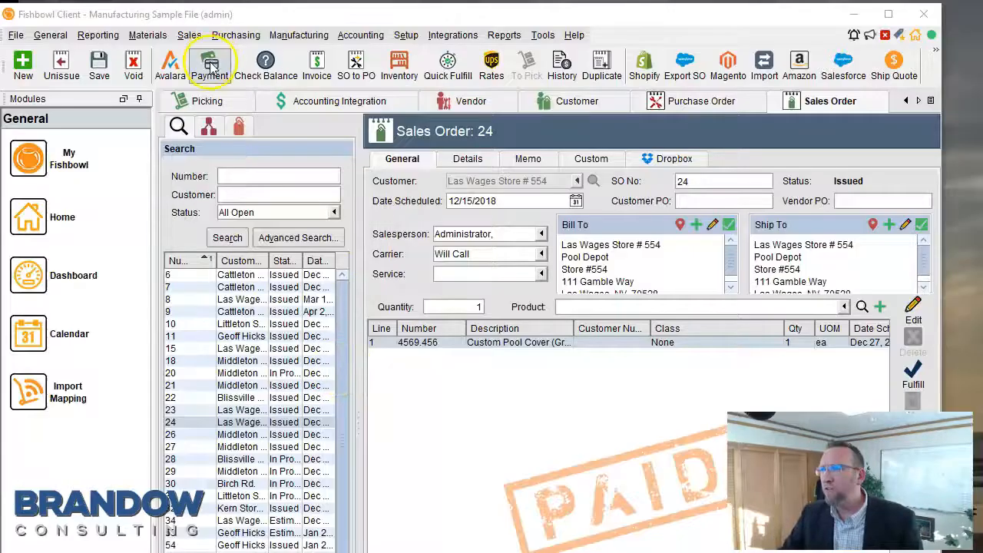
{"action": "left_click", "coordinate": [210, 63]}
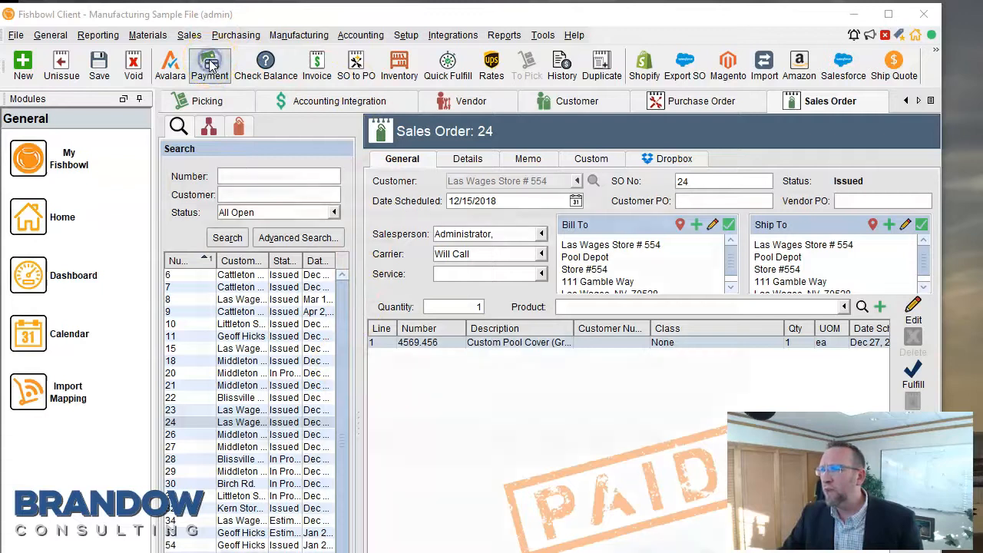
{"action": "left_click", "coordinate": [394, 166]}
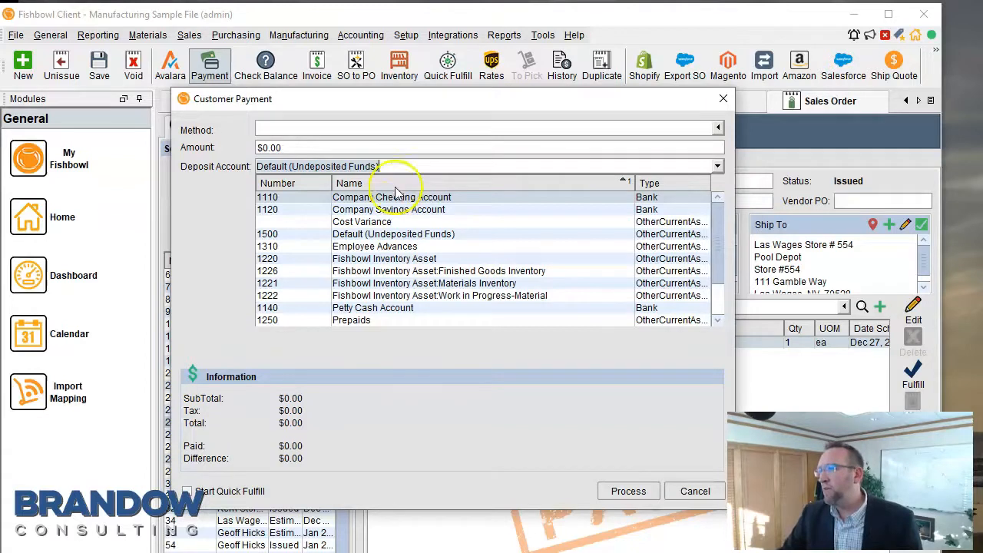
{"action": "left_click", "coordinate": [399, 168]}
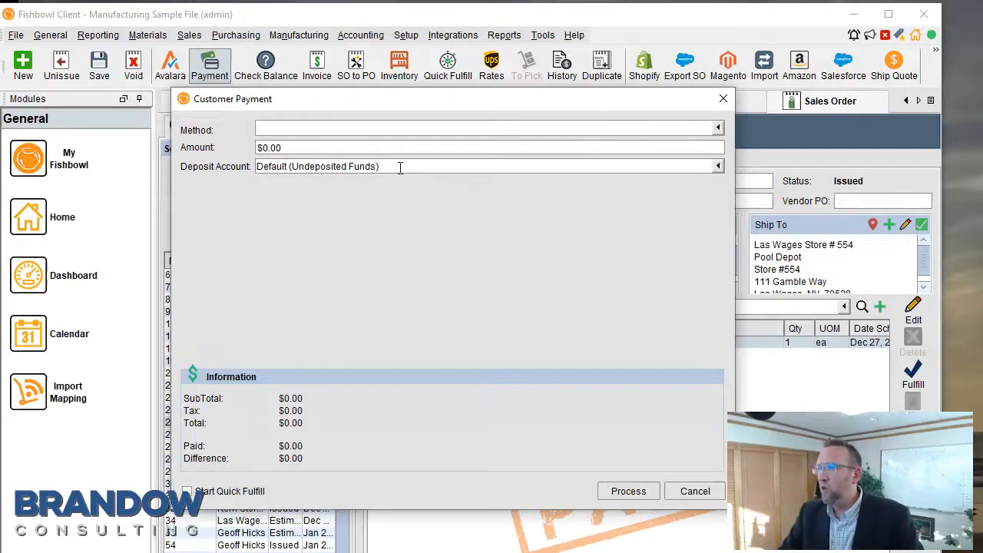
{"action": "left_click", "coordinate": [399, 168]}
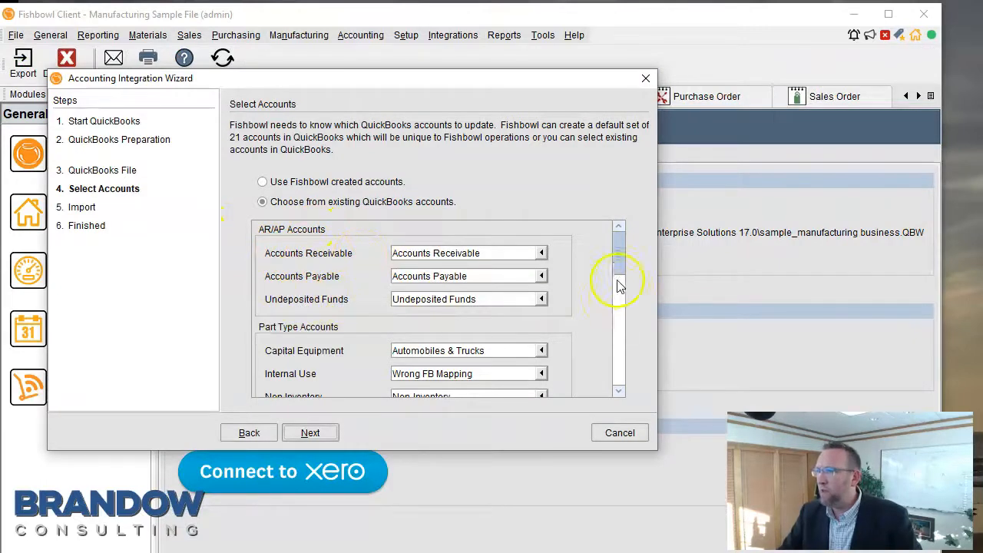
Step: Review the Part Type Accounts mappings and the accounts available for Service
{"action": "scroll", "coordinate": [619, 270], "scroll_direction": "down", "scroll_amount": 4}
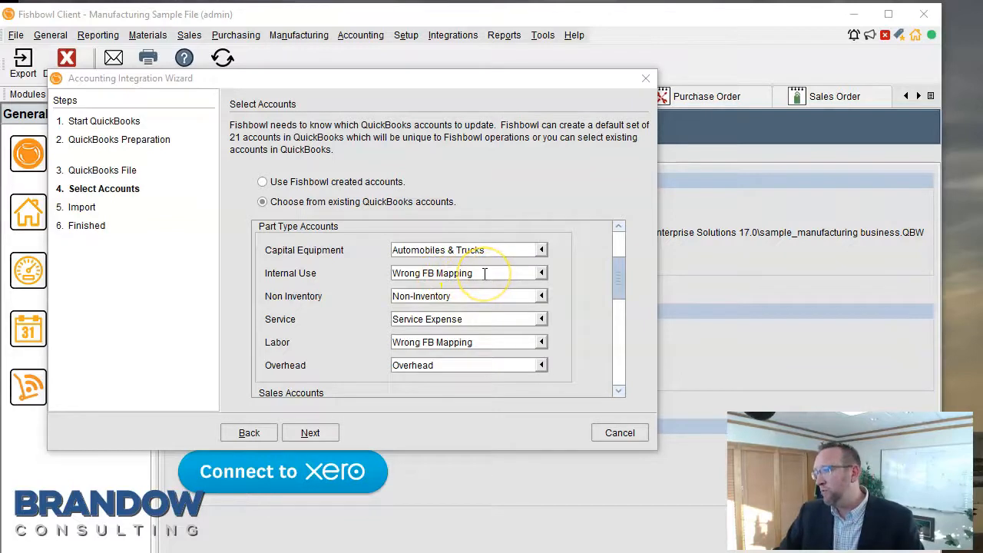
{"action": "left_click", "coordinate": [388, 290]}
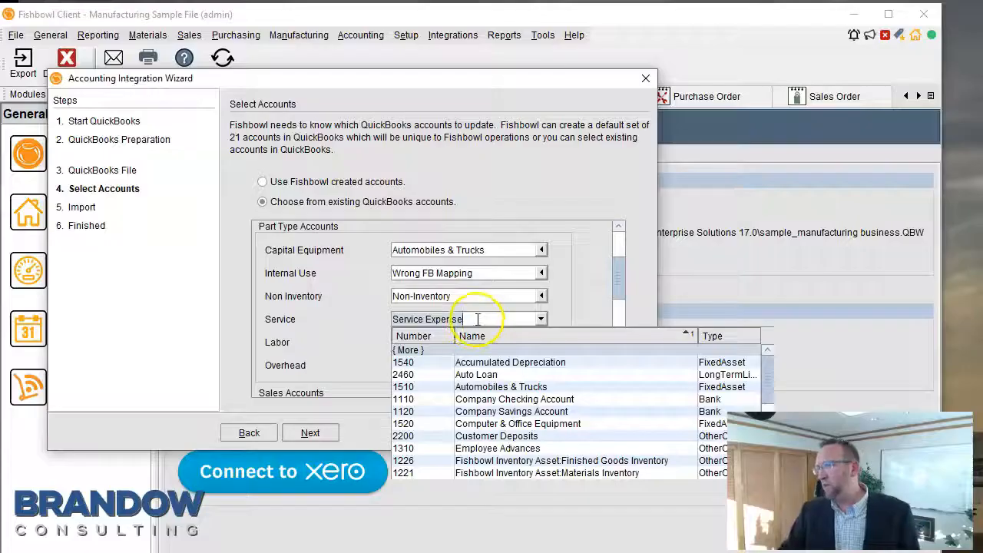
{"action": "left_click_drag", "start_coordinate": [478, 320], "coordinate": [344, 311]}
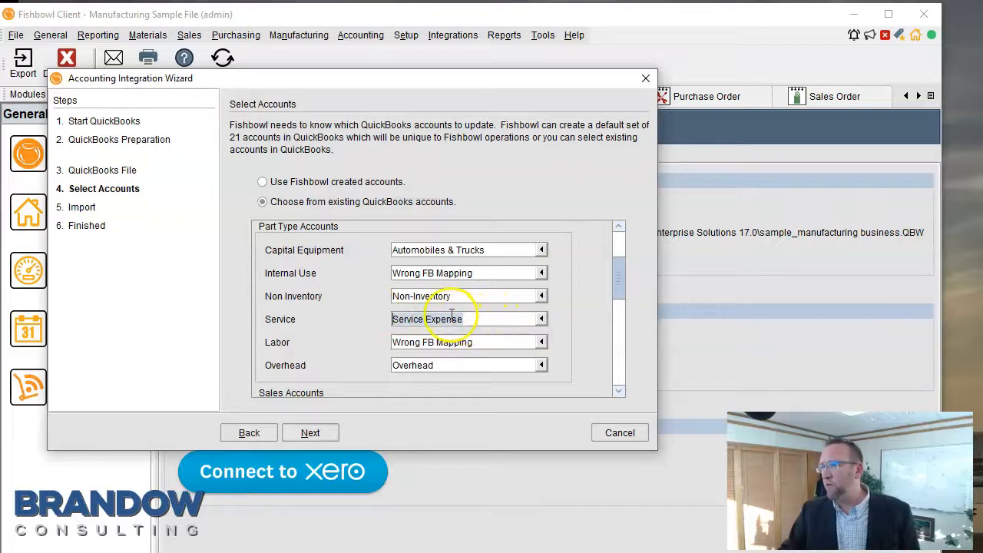
Step: Inspect the account choices offered for the Labor and Overhead part types
{"action": "left_click", "coordinate": [487, 342]}
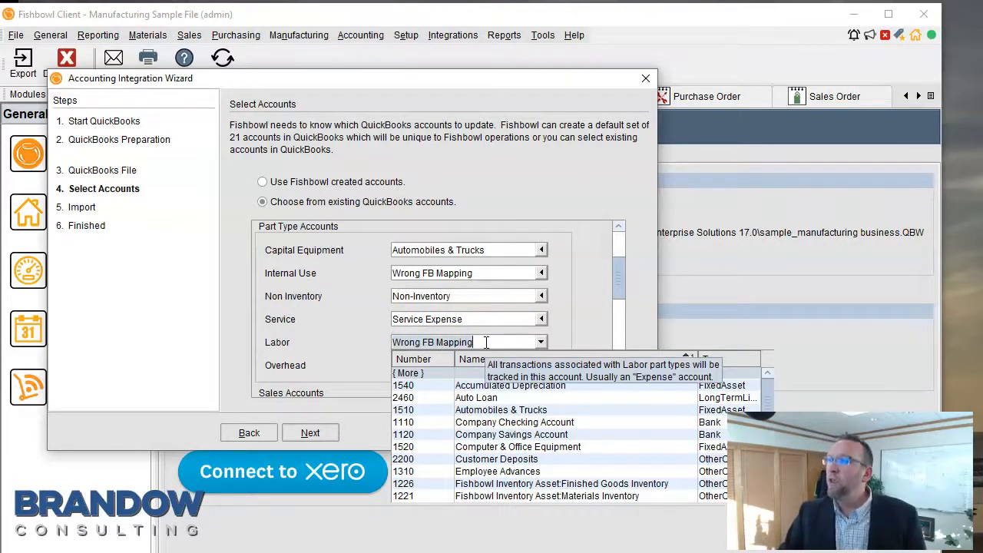
{"action": "left_click", "coordinate": [452, 365]}
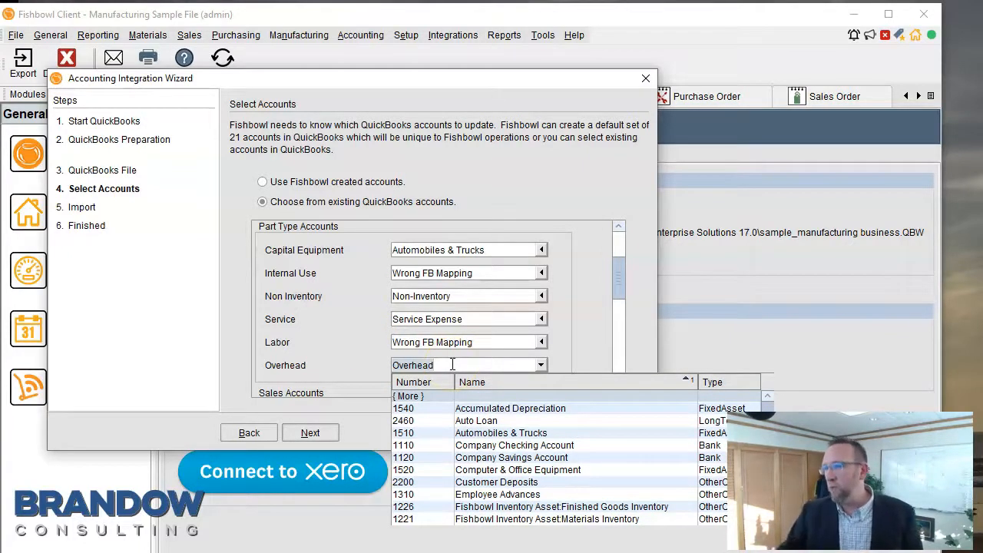
{"action": "left_click", "coordinate": [459, 360]}
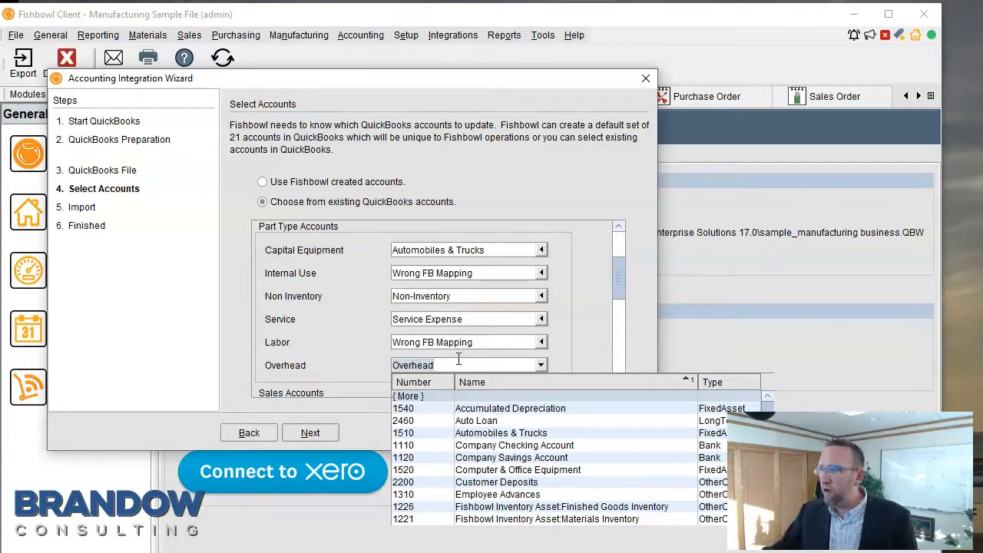
{"action": "left_click", "coordinate": [259, 289]}
{"action": "left_click", "coordinate": [326, 401]}
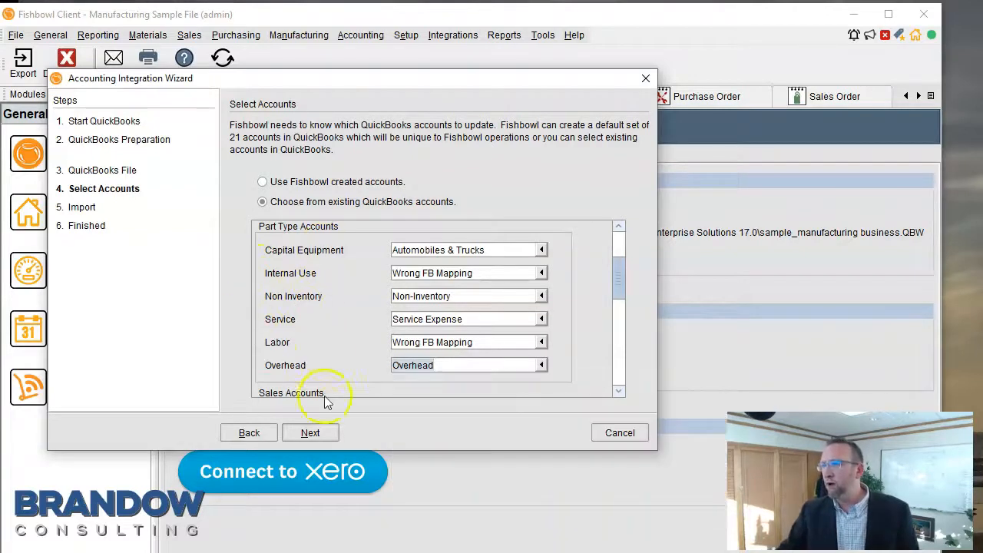
{"action": "left_click_drag", "start_coordinate": [616, 288], "coordinate": [615, 287]}
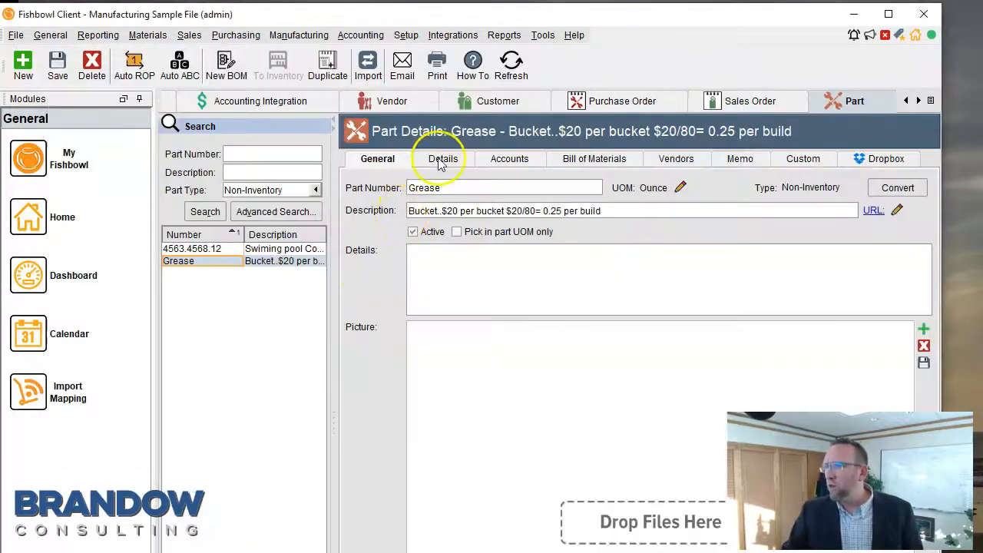
Step: Check the Cost field and its description in the details of the non-inventory part Grease
{"action": "left_click", "coordinate": [439, 159]}
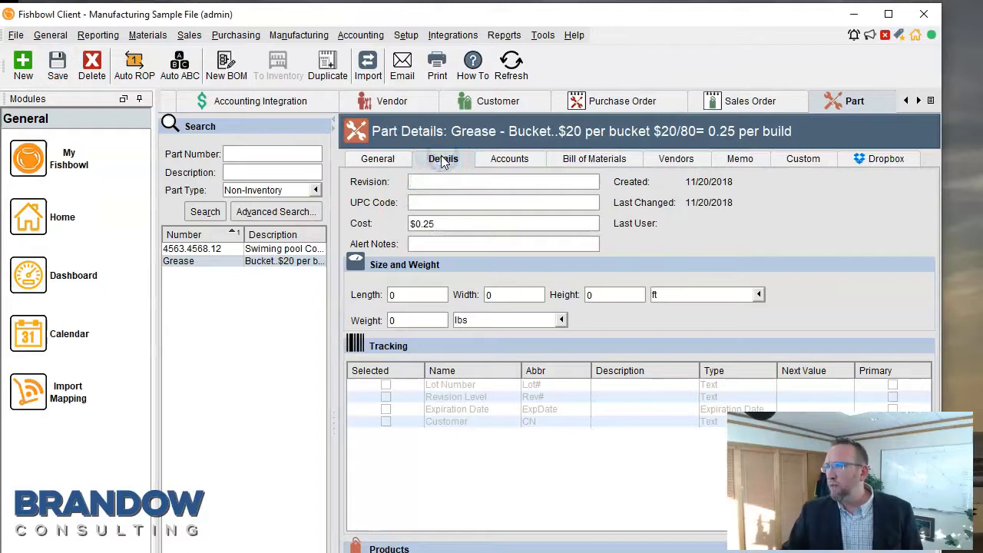
{"action": "left_click", "coordinate": [451, 224]}
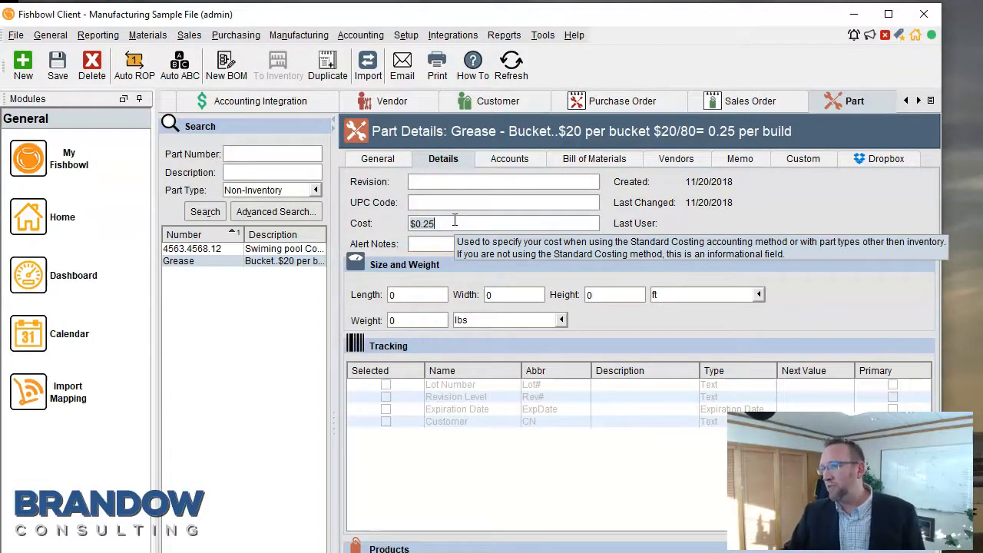
{"action": "left_click", "coordinate": [378, 158]}
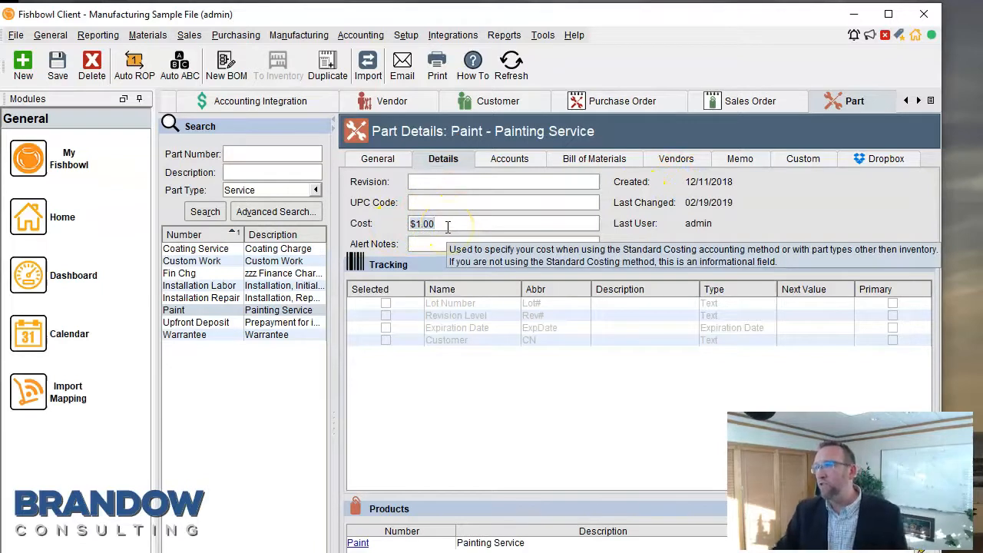
Step: Examine the cost and the default expense and COGS accounts of the service part Paint
{"action": "left_click", "coordinate": [431, 226]}
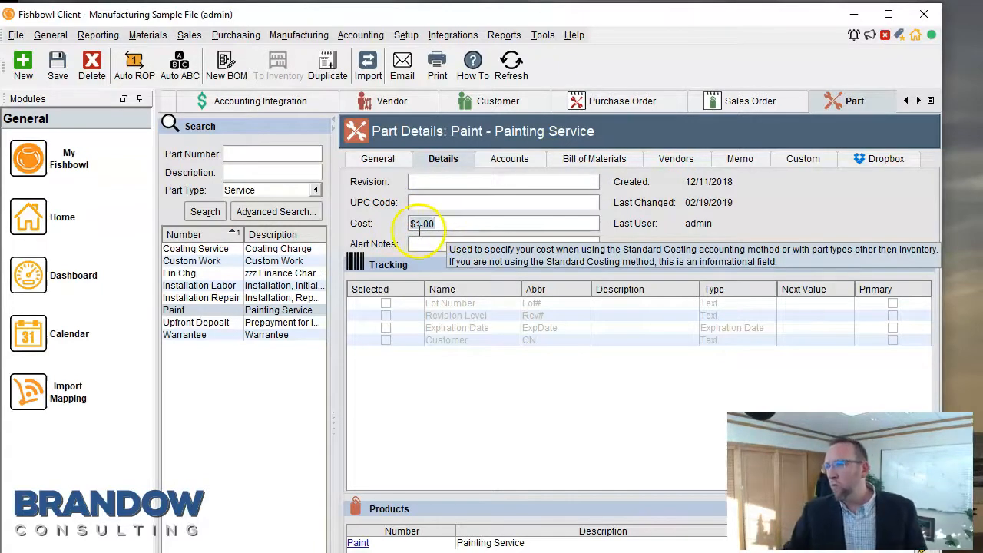
{"action": "left_click", "coordinate": [510, 160]}
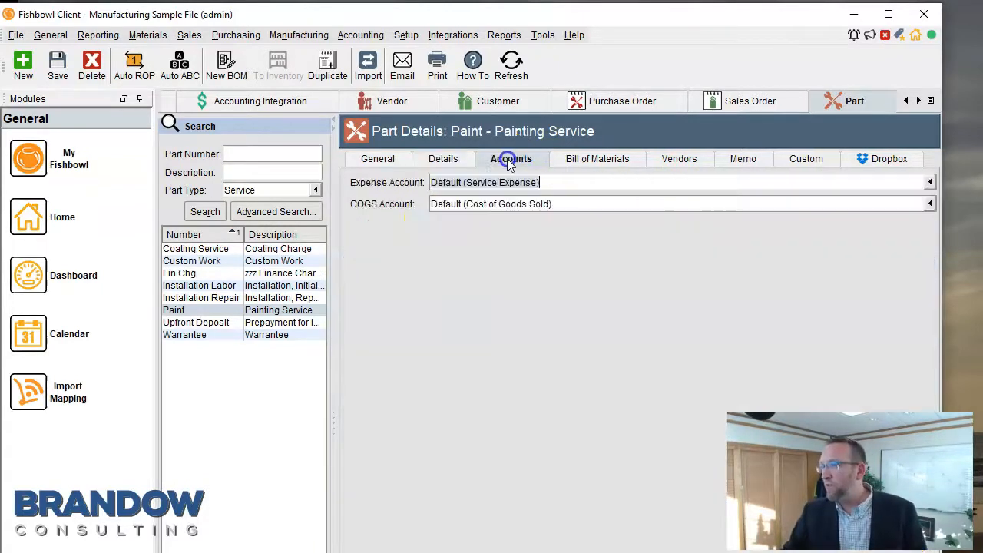
{"action": "left_click", "coordinate": [438, 161]}
{"action": "left_click", "coordinate": [430, 223]}
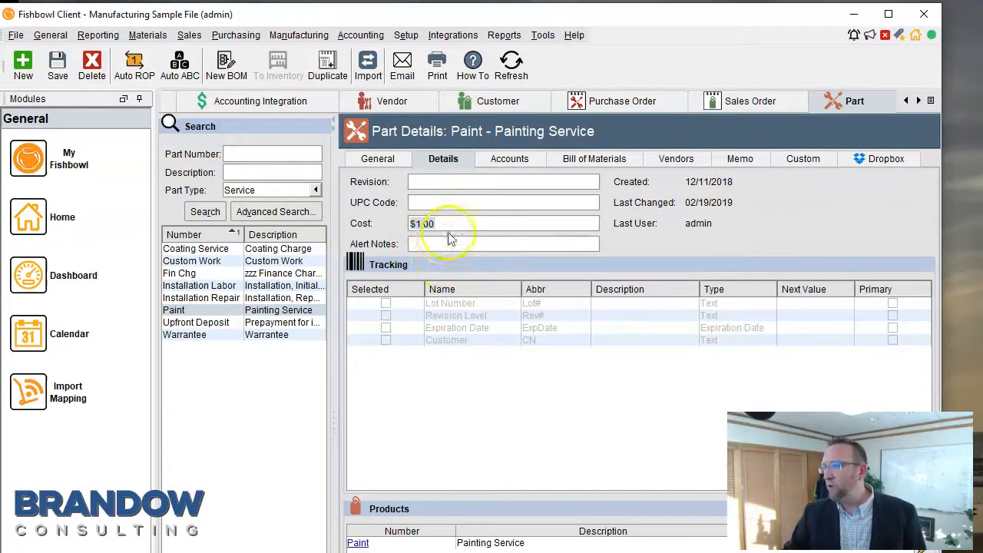
{"action": "left_click_drag", "start_coordinate": [432, 223], "coordinate": [403, 222]}
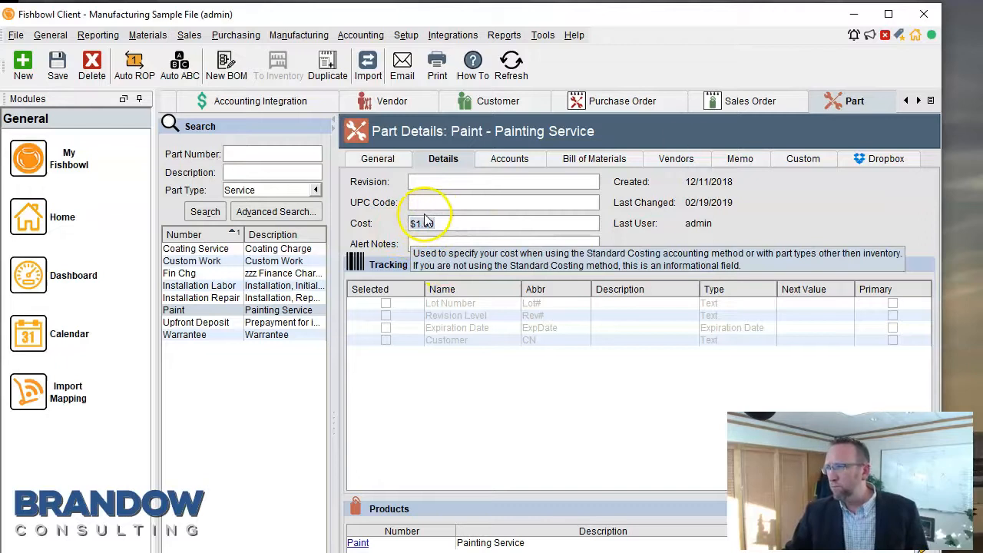
Step: Compare the vendor costs of the Paint and Coating Service parts, and check Coating Service's bill of materials
{"action": "left_click", "coordinate": [677, 159]}
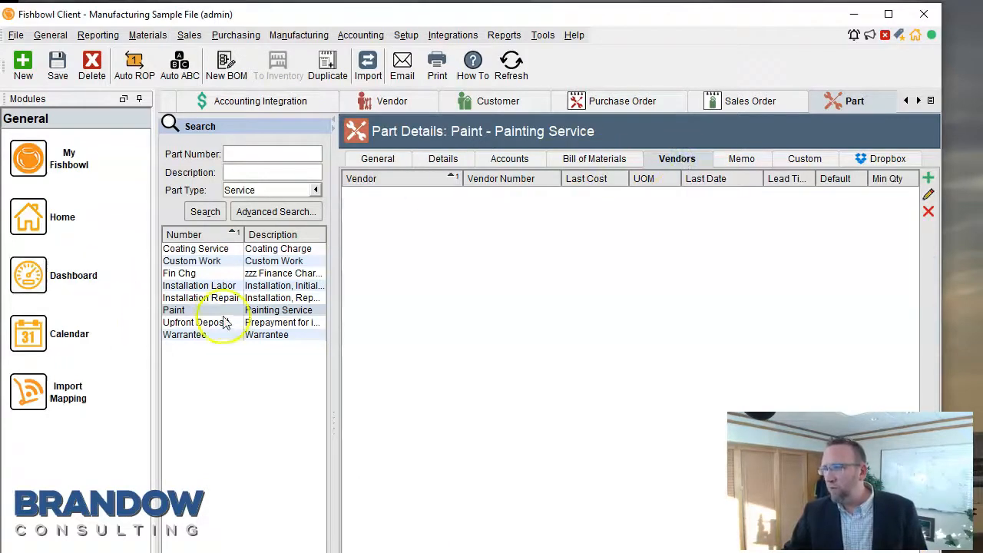
{"action": "left_click", "coordinate": [196, 249]}
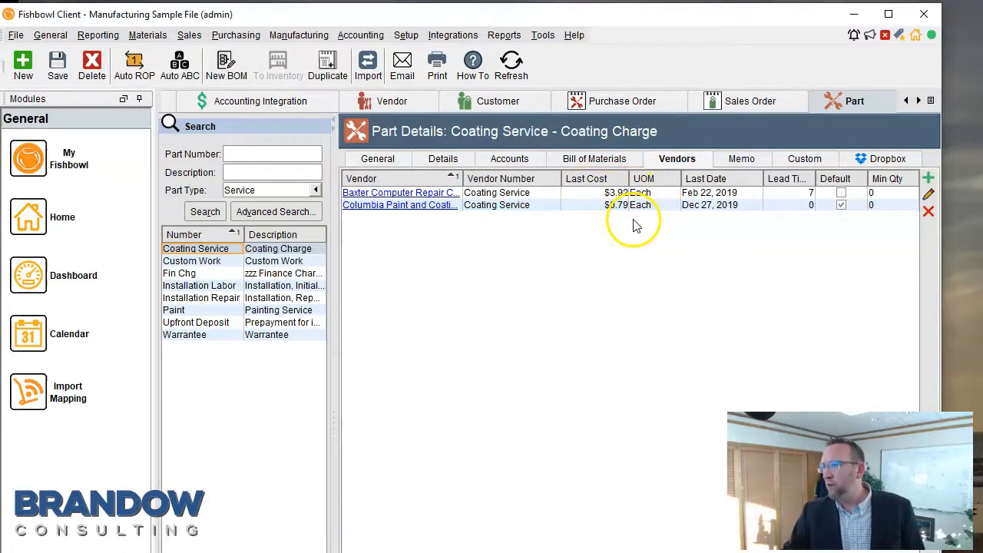
{"action": "left_click", "coordinate": [591, 159]}
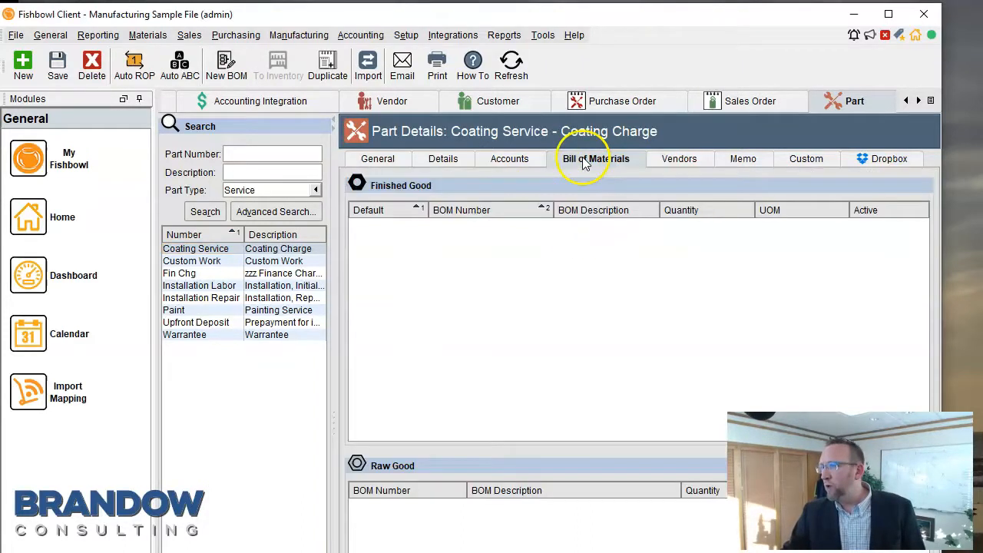
{"action": "left_click", "coordinate": [661, 162]}
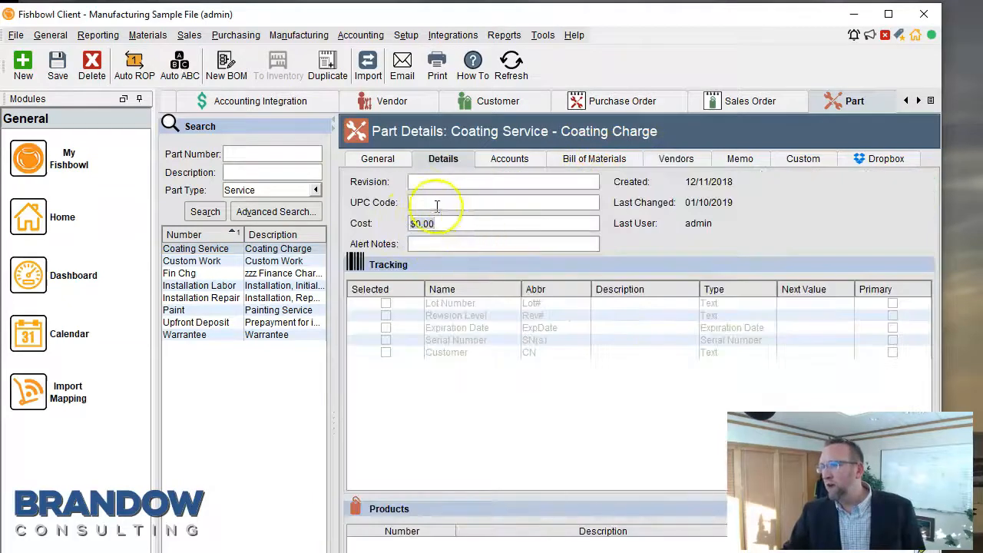
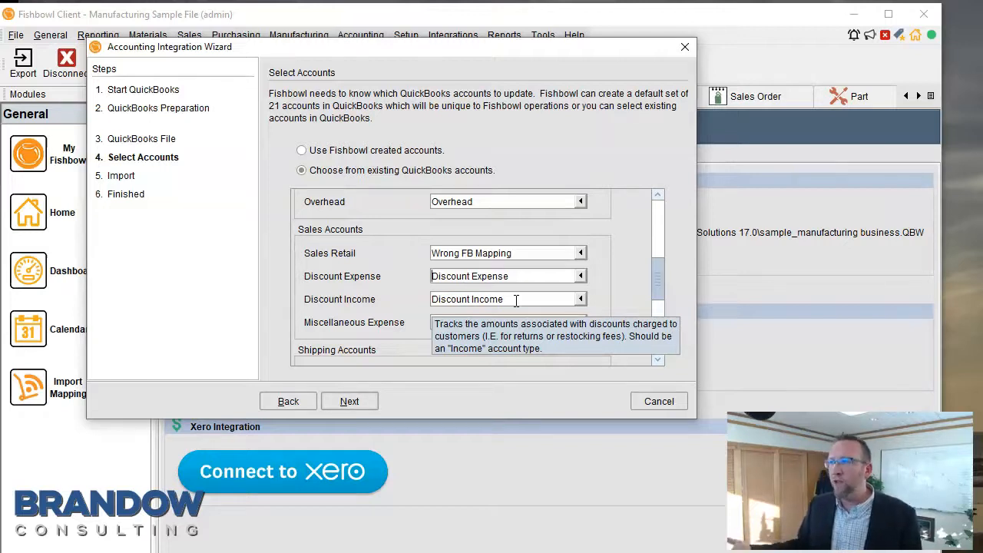
Step: Check the Miscellaneous Expense mapping, then start a Miscellaneous Sale item on sales order 82 to see where it applies
{"action": "left_click", "coordinate": [509, 323]}
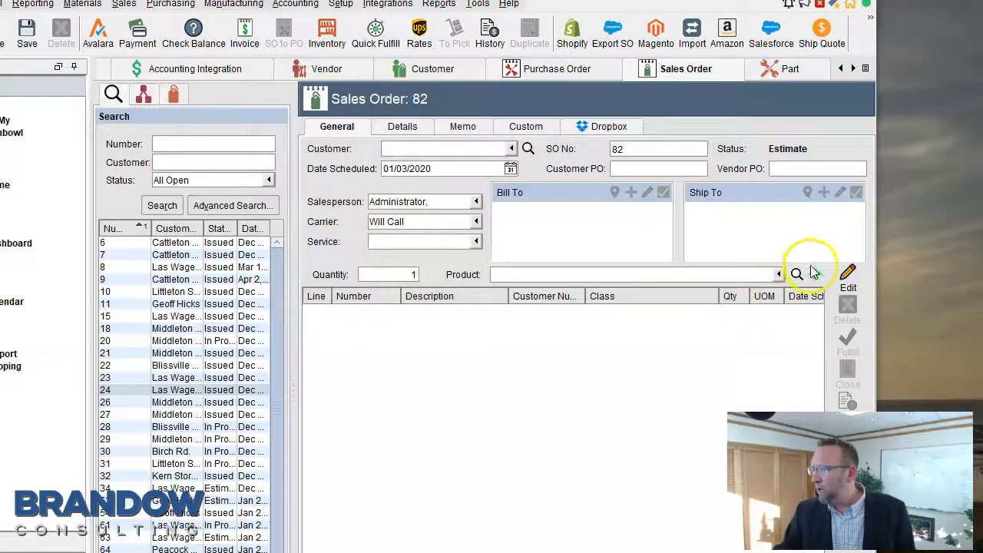
{"action": "left_click", "coordinate": [815, 275]}
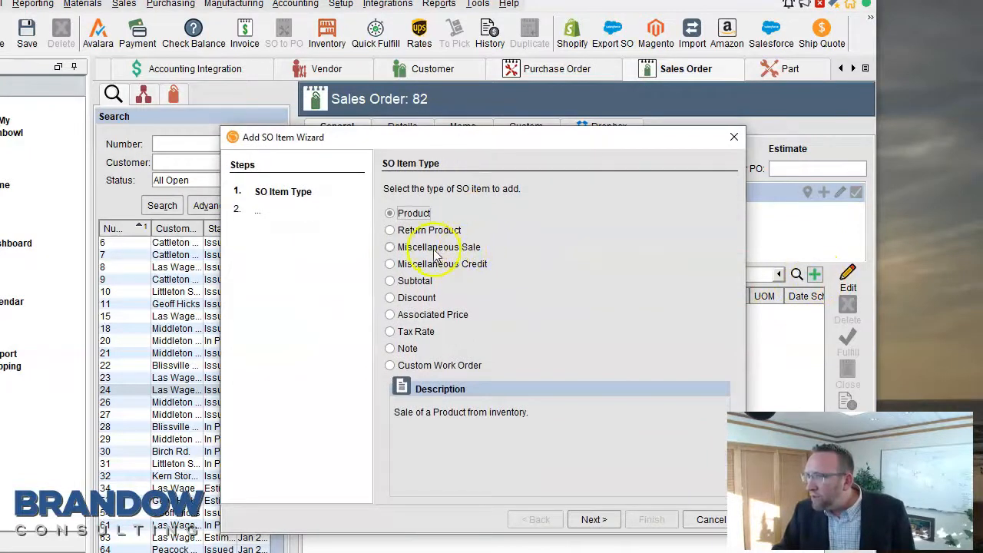
{"action": "left_click", "coordinate": [389, 248]}
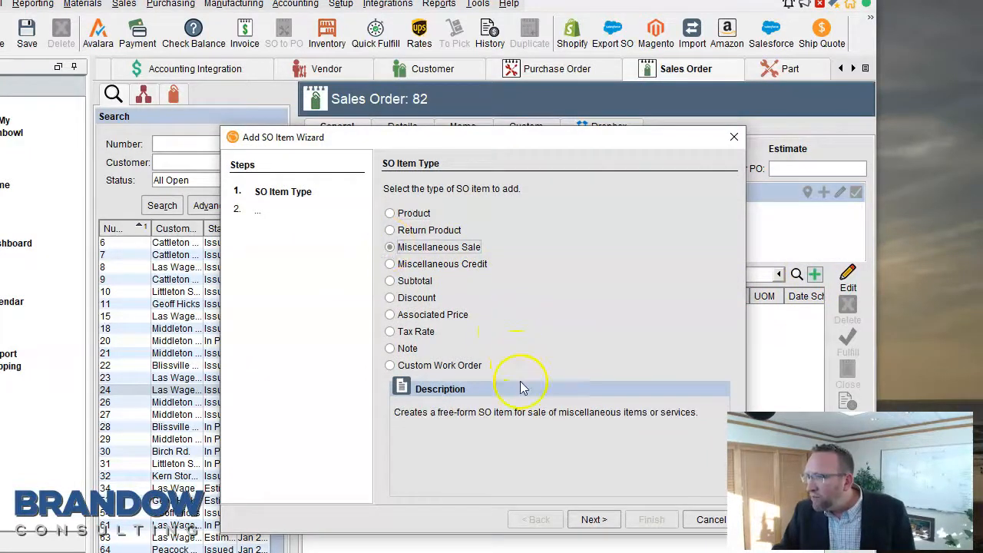
{"action": "left_click", "coordinate": [594, 521]}
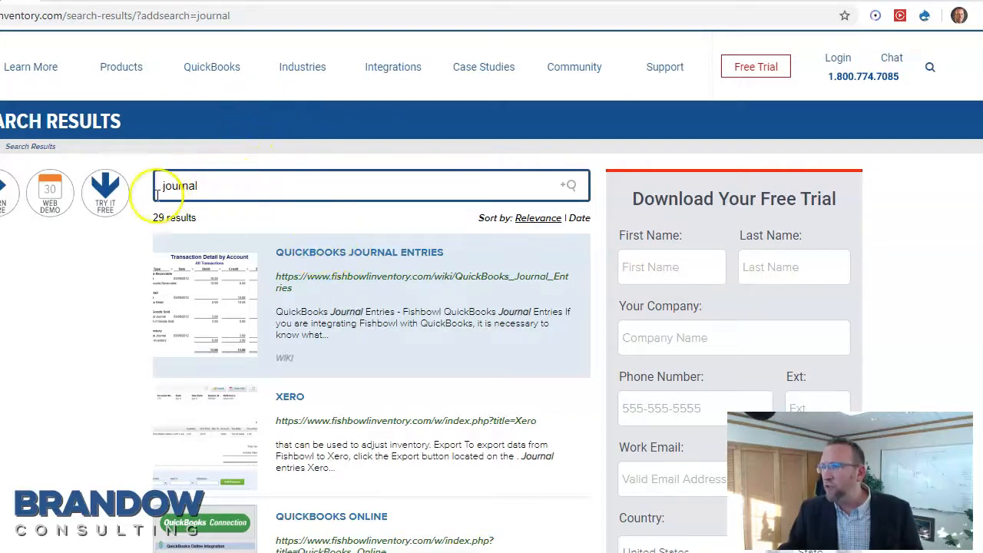
Step: In the browser, open Fishbowl's QuickBooks Journal Entries wiki article and examine the Discount Items section's debits and credits
{"action": "left_click", "coordinate": [305, 260]}
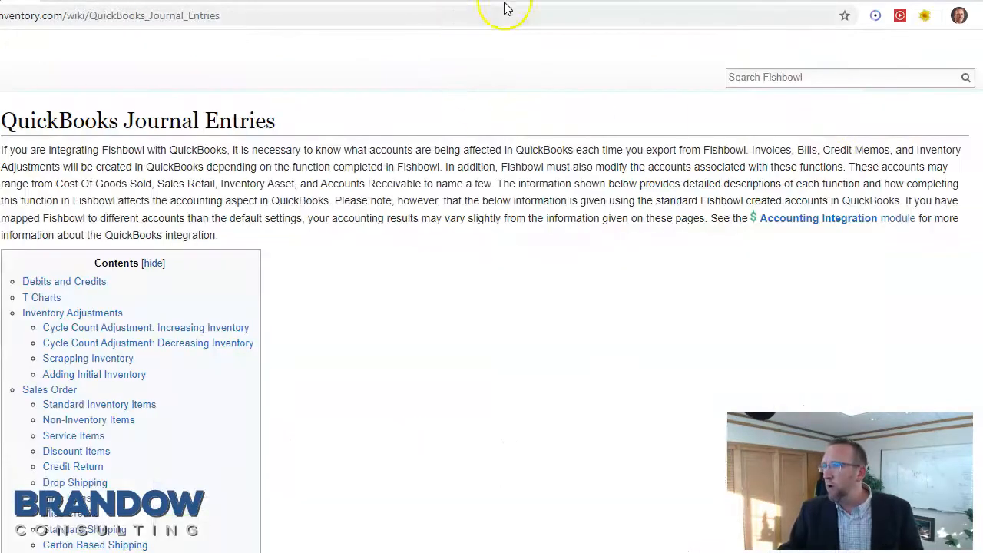
{"action": "scroll", "coordinate": [234, 296], "scroll_direction": "down", "scroll_amount": 2}
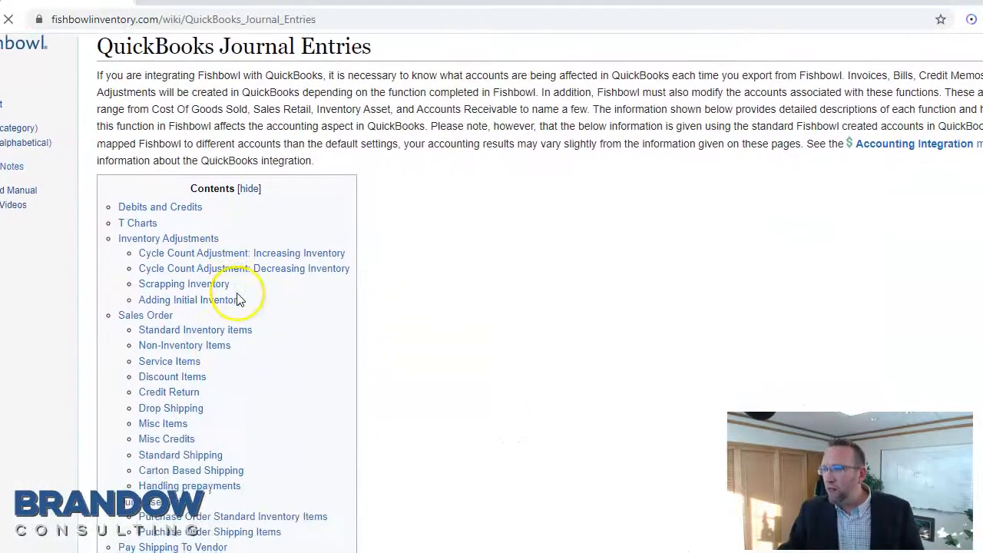
{"action": "scroll", "coordinate": [164, 154], "scroll_direction": "down", "scroll_amount": 2}
{"action": "scroll", "coordinate": [164, 153], "scroll_direction": "up", "scroll_amount": 2}
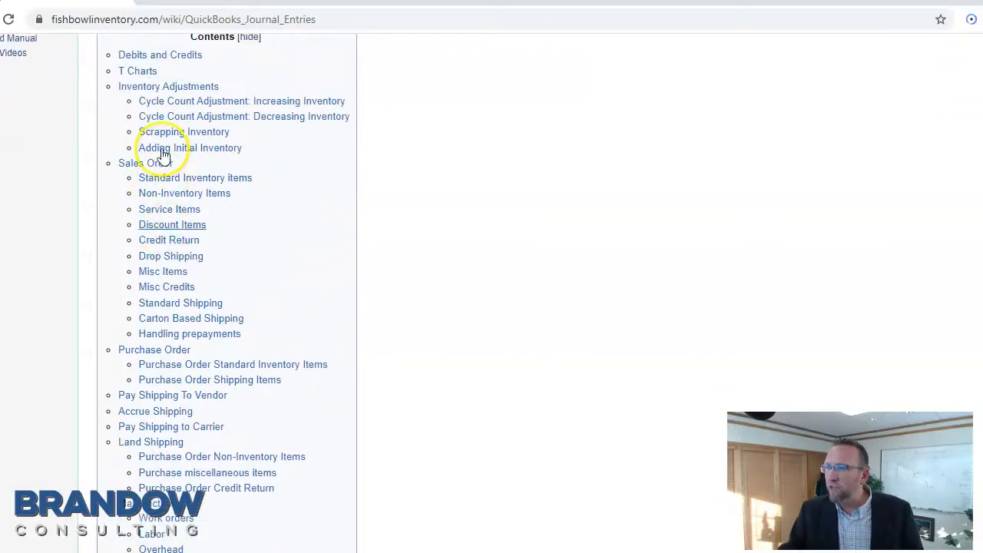
{"action": "scroll", "coordinate": [164, 153], "scroll_direction": "down", "scroll_amount": 1}
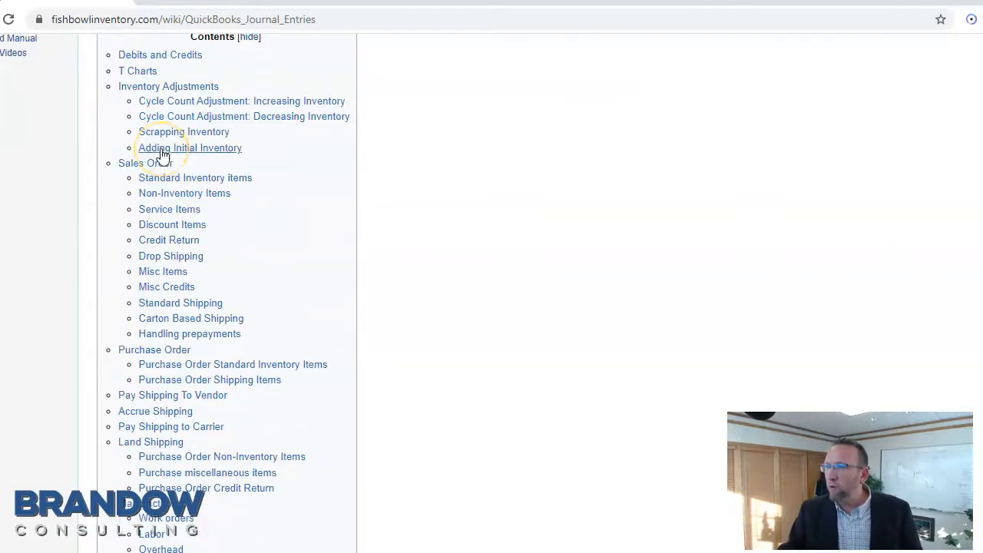
{"action": "scroll", "coordinate": [164, 153], "scroll_direction": "down", "scroll_amount": 1}
{"action": "left_click", "coordinate": [163, 152]}
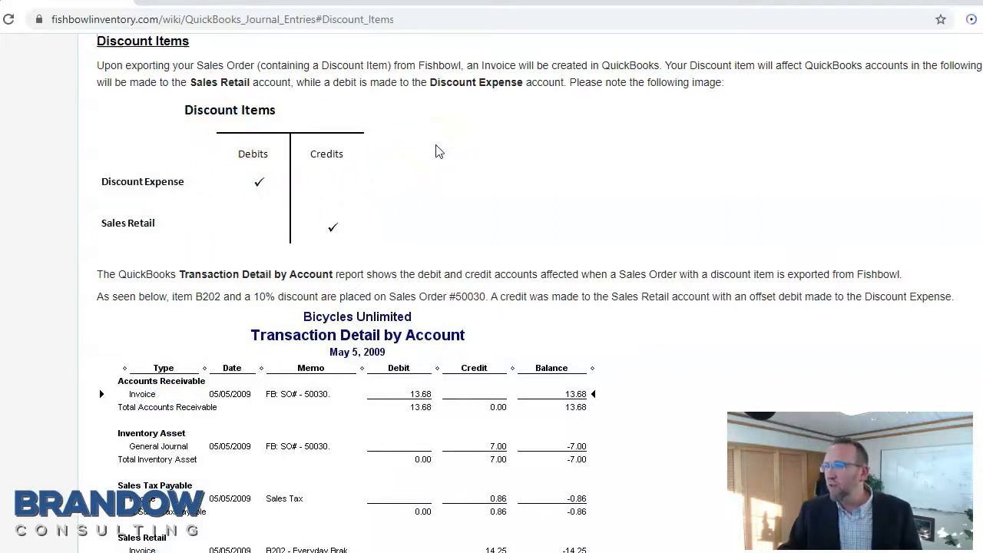
{"action": "left_click", "coordinate": [383, 147]}
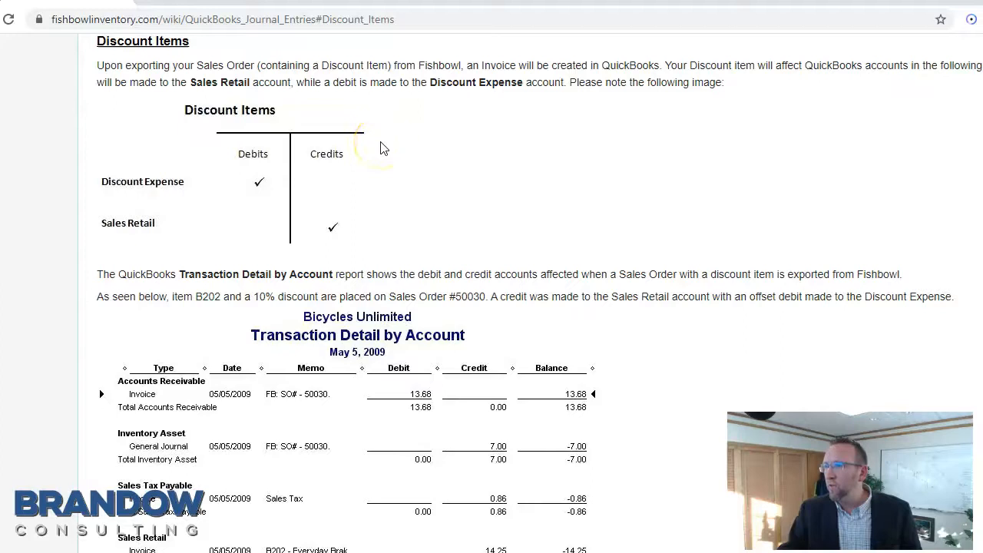
Step: Examine the wiki article's discount invoice example, Service Items accounts, and Completing a Sales Order debits and credits
{"action": "scroll", "coordinate": [383, 147], "scroll_direction": "down", "scroll_amount": 10}
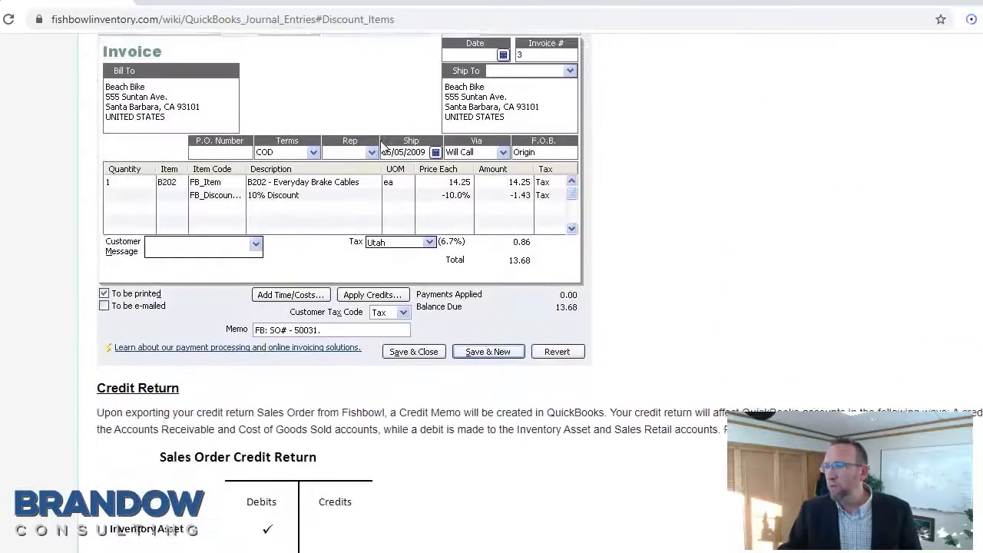
{"action": "scroll", "coordinate": [372, 151], "scroll_direction": "up", "scroll_amount": 6}
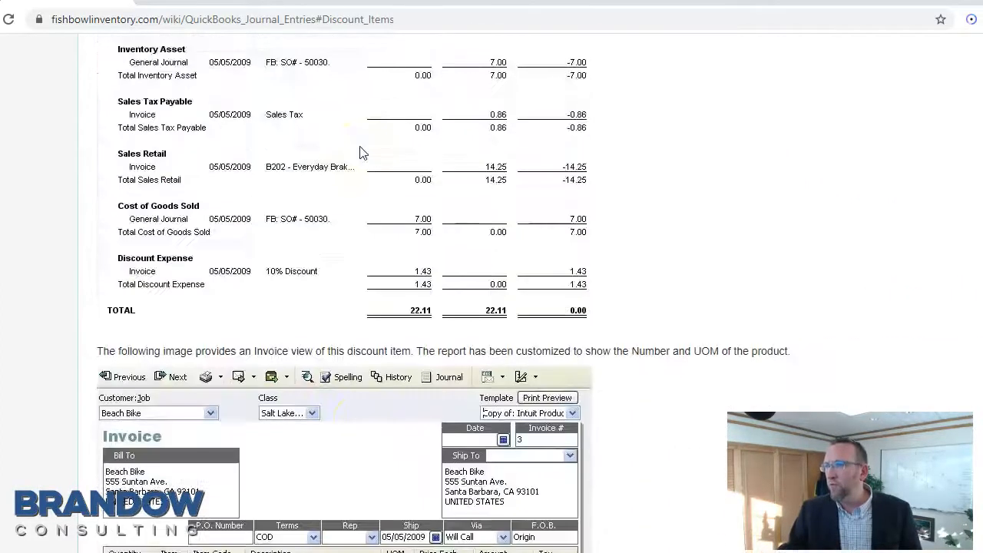
{"action": "scroll", "coordinate": [362, 152], "scroll_direction": "up", "scroll_amount": 8}
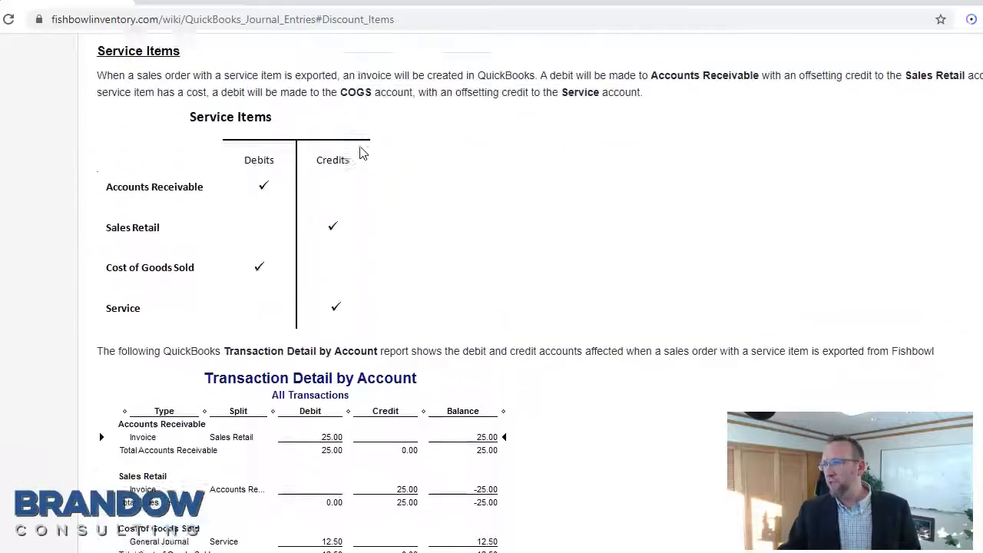
{"action": "scroll", "coordinate": [377, 368], "scroll_direction": "up", "scroll_amount": 10}
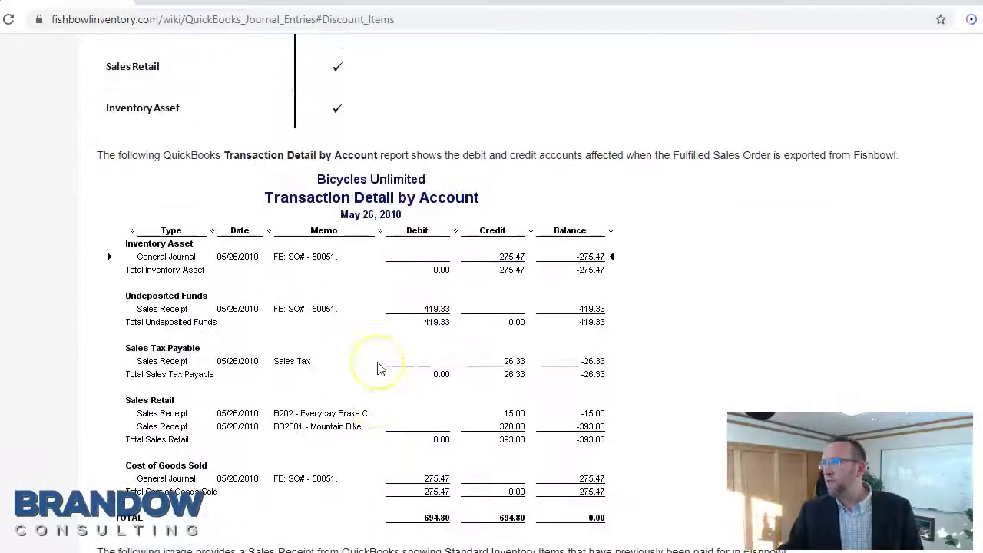
{"action": "scroll", "coordinate": [378, 368], "scroll_direction": "up", "scroll_amount": 10}
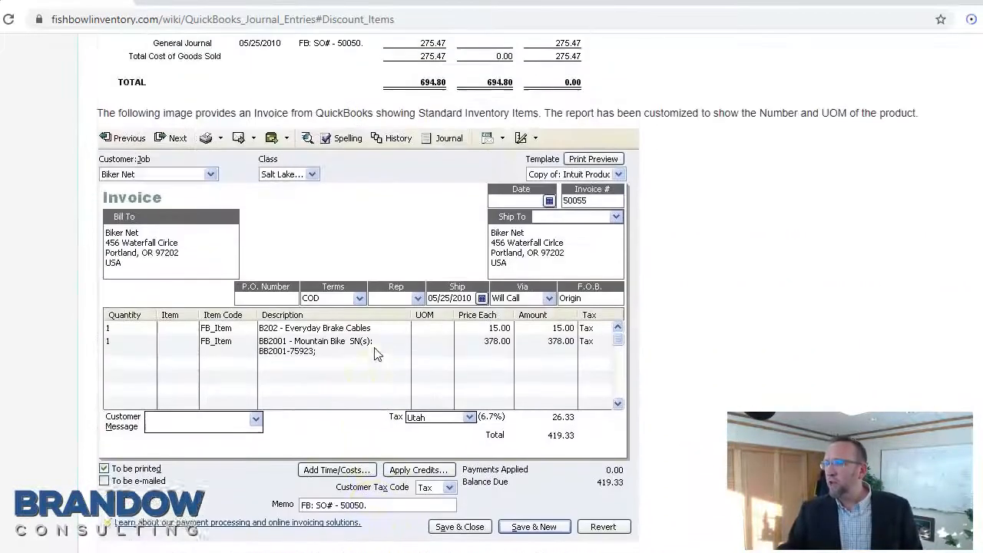
{"action": "scroll", "coordinate": [377, 354], "scroll_direction": "up", "scroll_amount": 10}
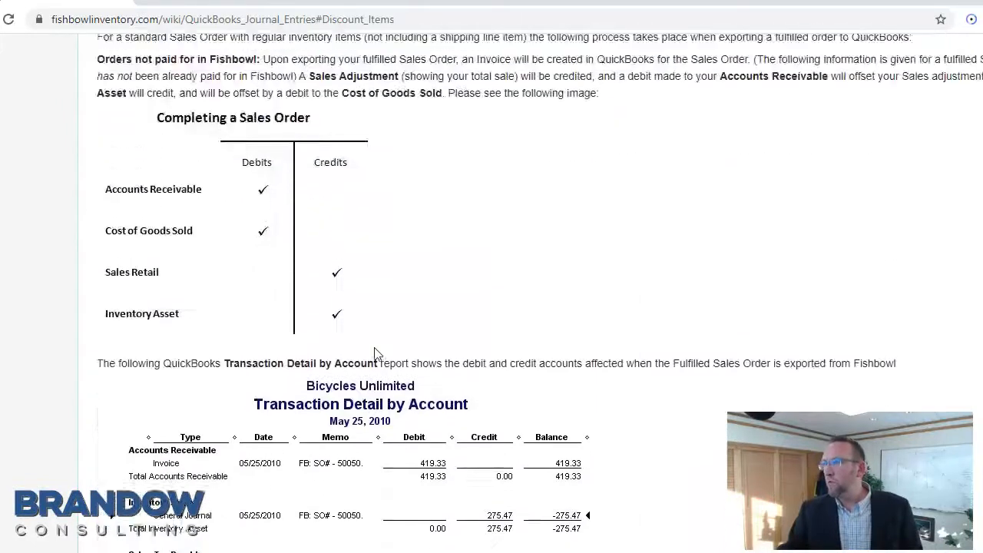
{"action": "scroll", "coordinate": [376, 353], "scroll_direction": "up", "scroll_amount": 2}
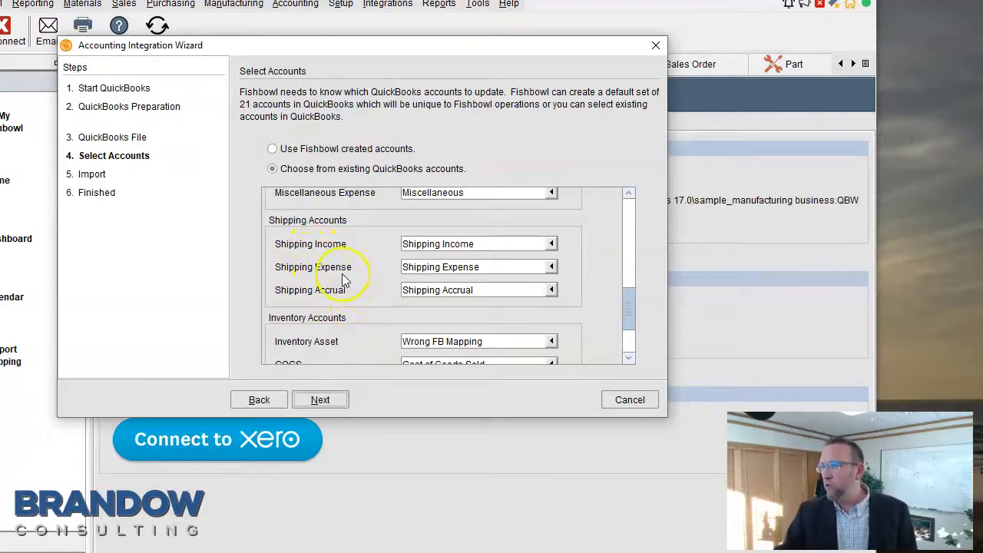
Step: Back in Fishbowl's Accounting Integration Wizard, check the Shipping Income, Shipping Expense and Shipping Accrual mappings
{"action": "left_click", "coordinate": [483, 244]}
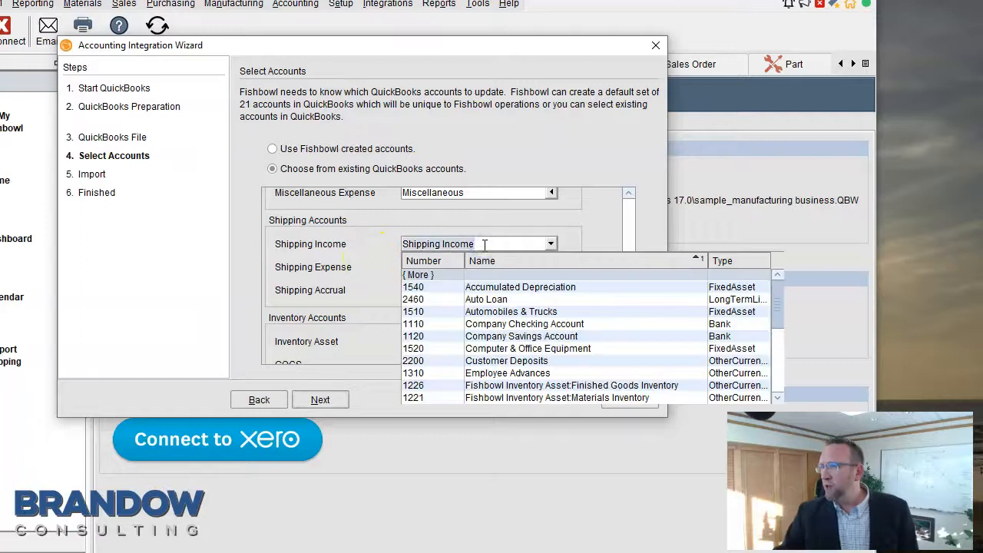
{"action": "left_click", "coordinate": [490, 238]}
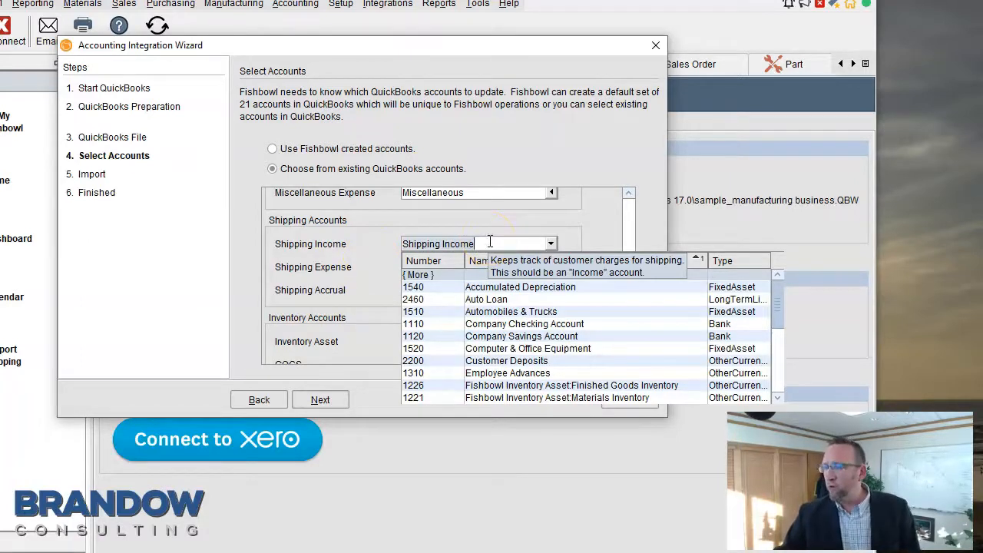
{"action": "left_click", "coordinate": [364, 256]}
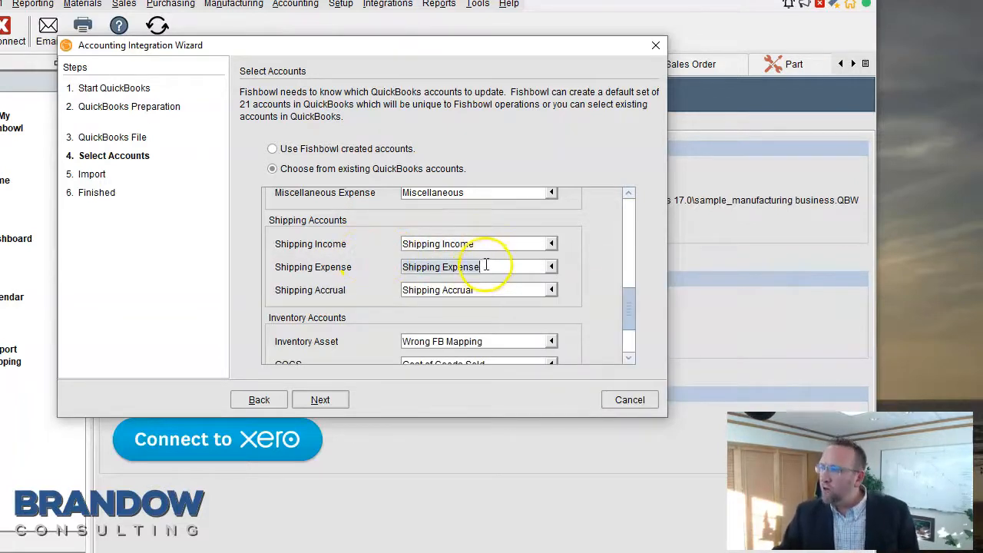
{"action": "left_click", "coordinate": [348, 281]}
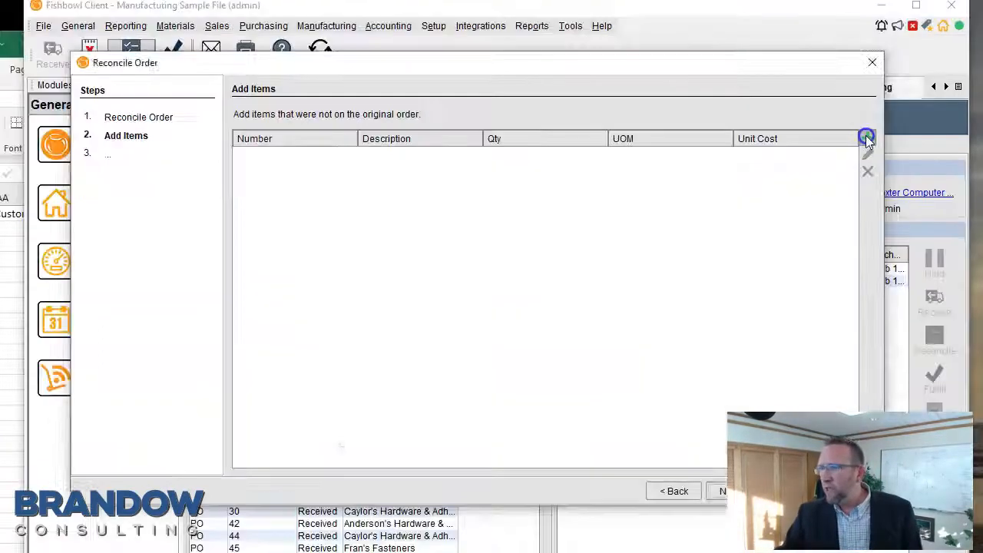
Step: Start adding a Shipping item while reconciling the purchase order, and toggle whether it is added to the vendor bill
{"action": "left_click", "coordinate": [866, 137]}
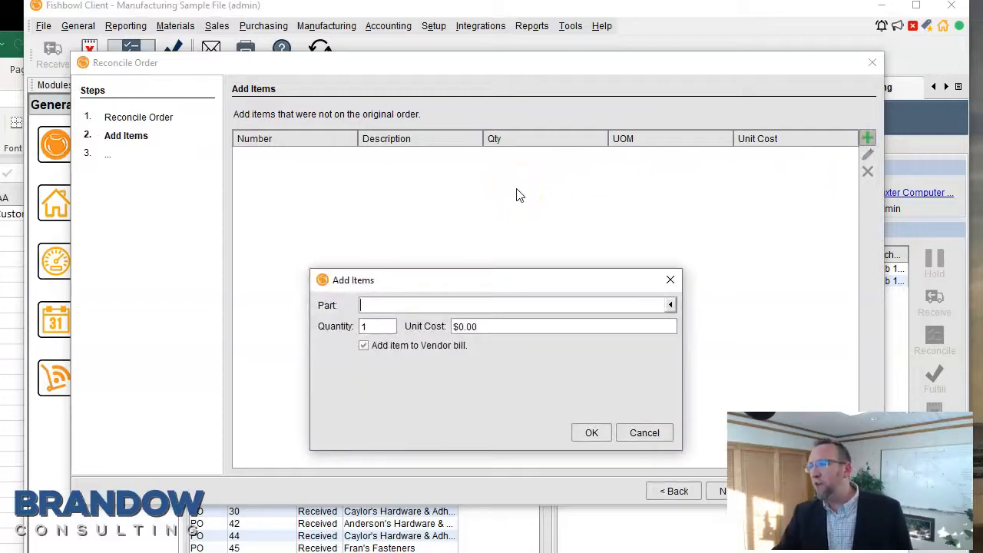
{"action": "left_click", "coordinate": [670, 306]}
{"action": "left_click", "coordinate": [461, 422]}
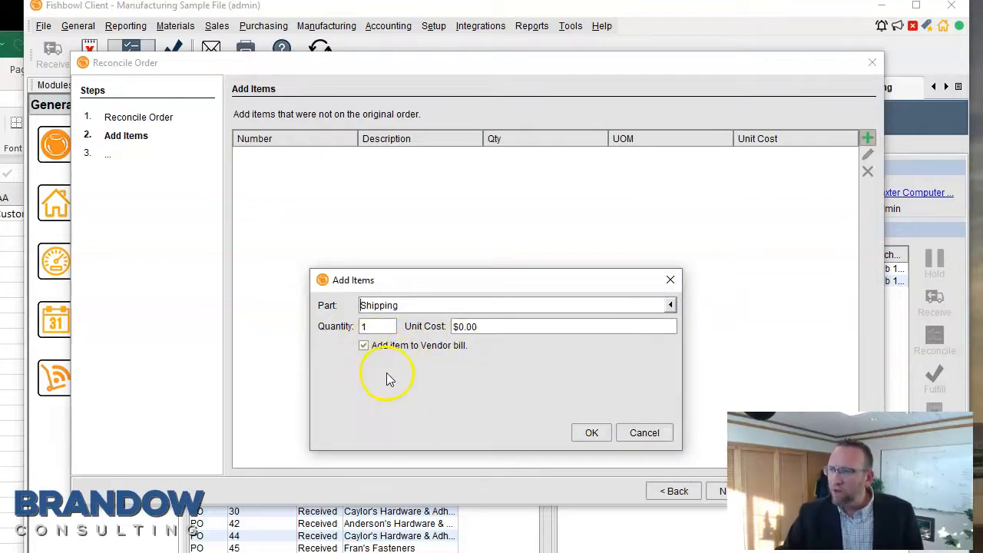
{"action": "left_click", "coordinate": [363, 347]}
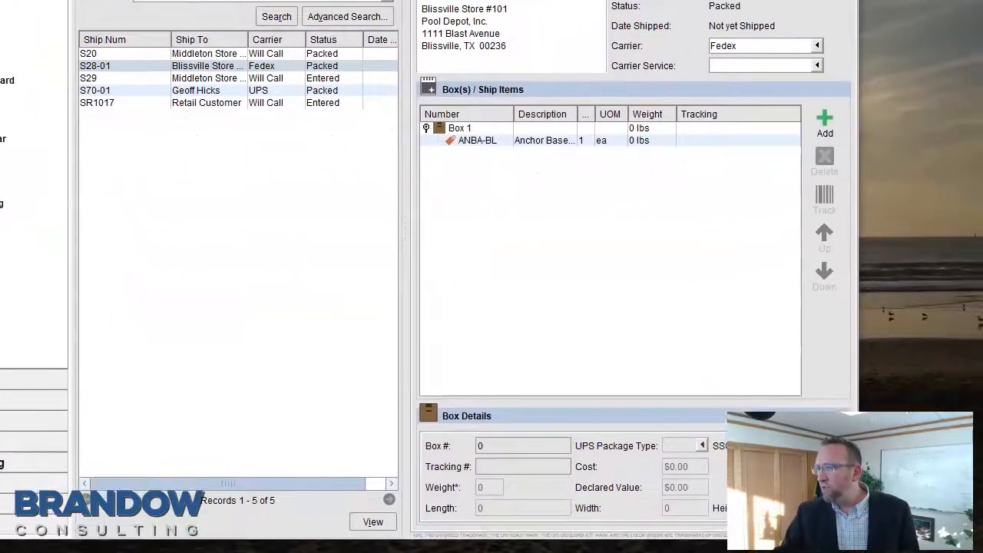
Step: Select Box 1 of shipment S28-01 and enter 5 as its shipping cost
{"action": "left_click", "coordinate": [461, 129]}
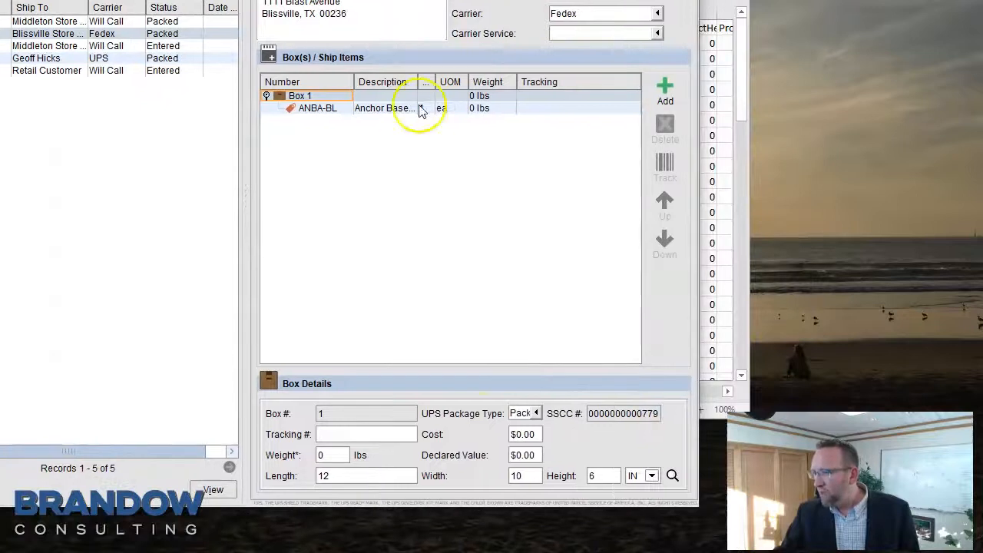
{"action": "left_click", "coordinate": [537, 435]}
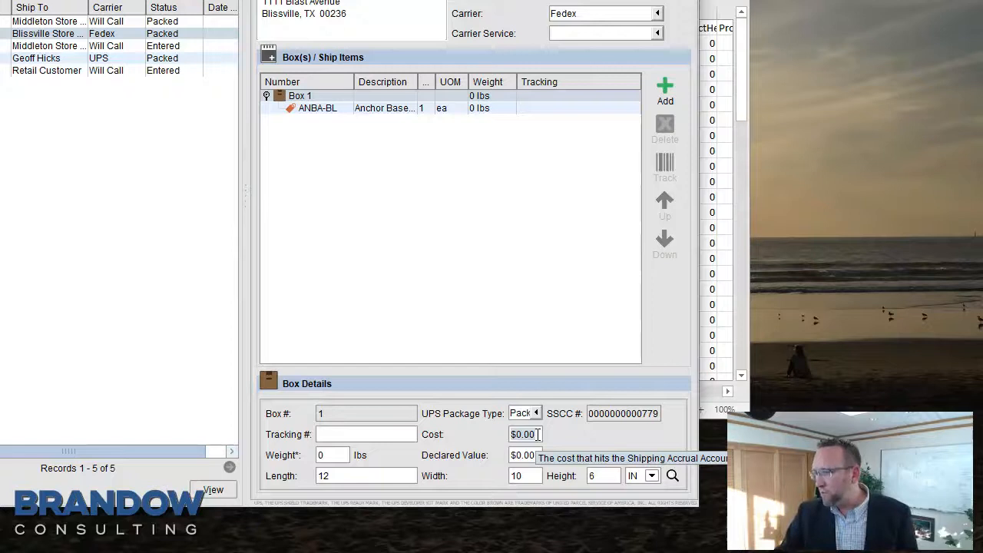
{"action": "left_click", "coordinate": [527, 435]}
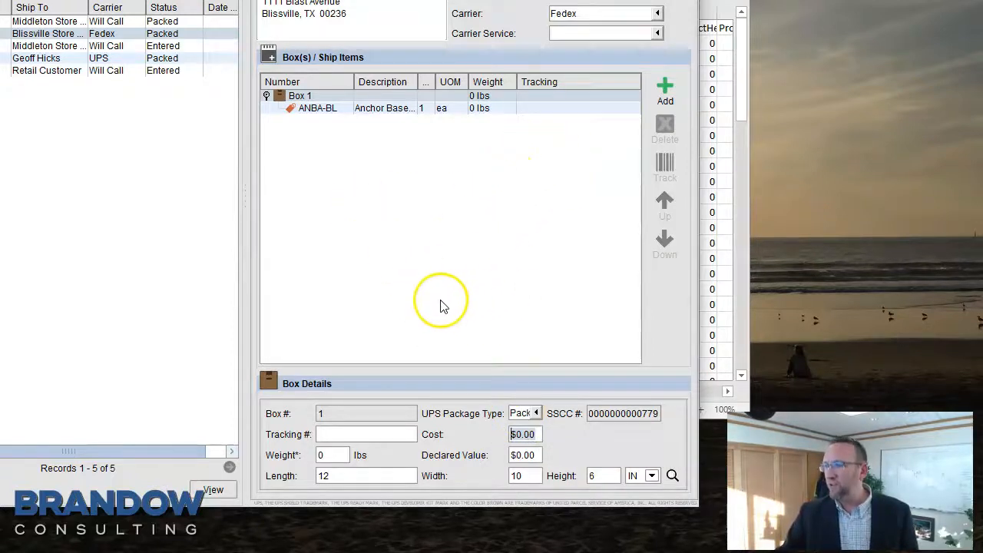
{"action": "left_click", "coordinate": [524, 435]}
{"action": "type", "text": "5"}
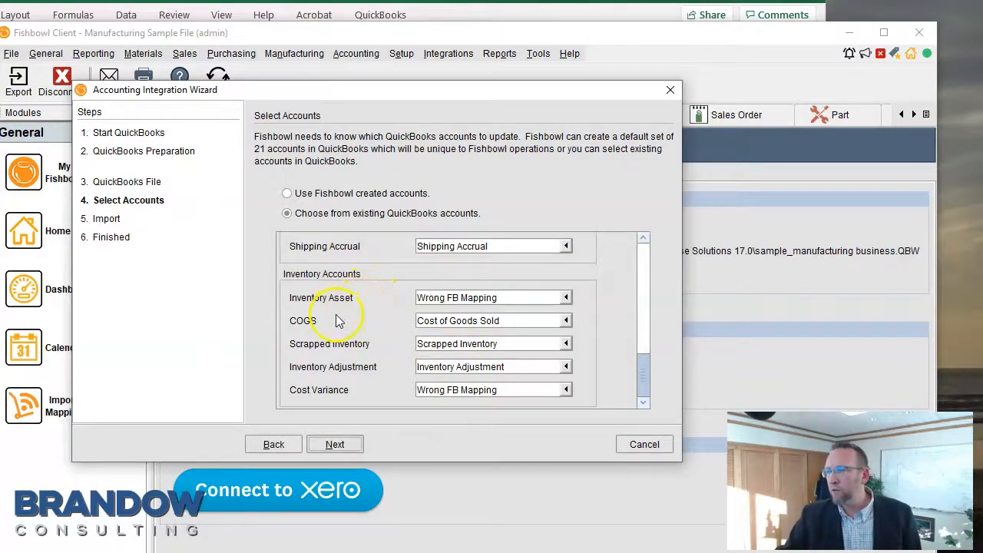
Step: Check the default COGS mapping in the integration wizard, then examine the COGS account assigned to part 81803
{"action": "left_click", "coordinate": [507, 320]}
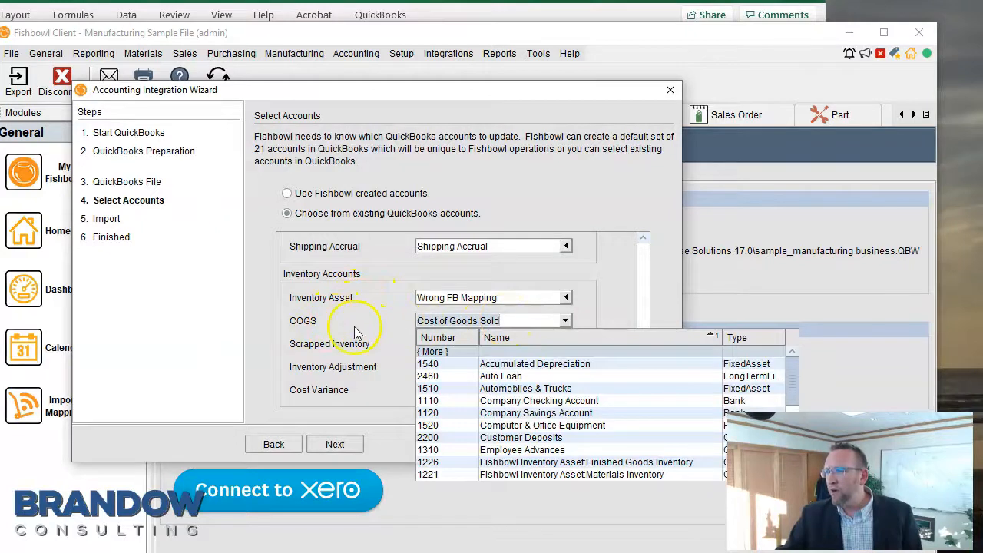
{"action": "left_click", "coordinate": [355, 331]}
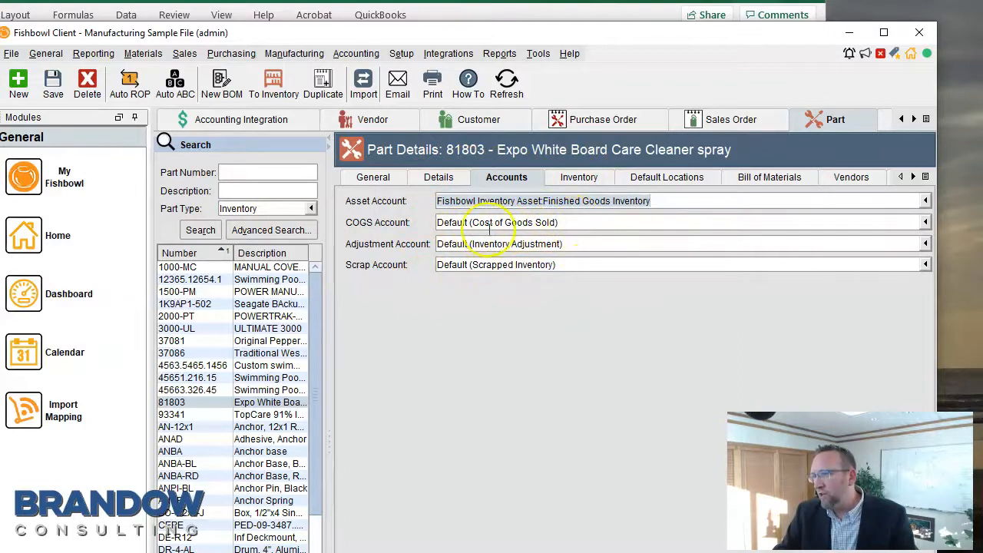
{"action": "left_click", "coordinate": [465, 222]}
{"action": "left_click", "coordinate": [397, 350]}
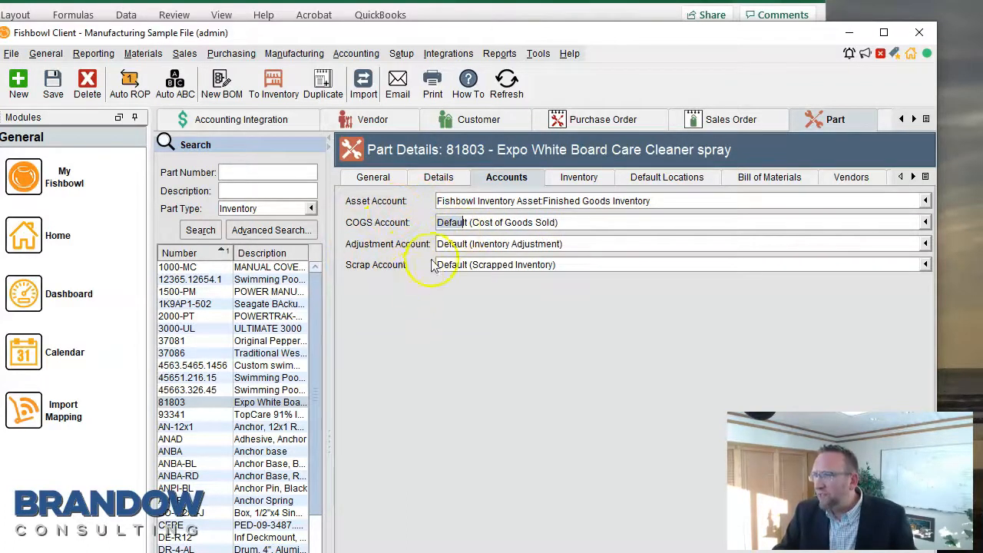
Step: Switch to the Excel part import sheet and widen the AssetAccount and adjustment account columns
{"action": "left_click", "coordinate": [80, 3]}
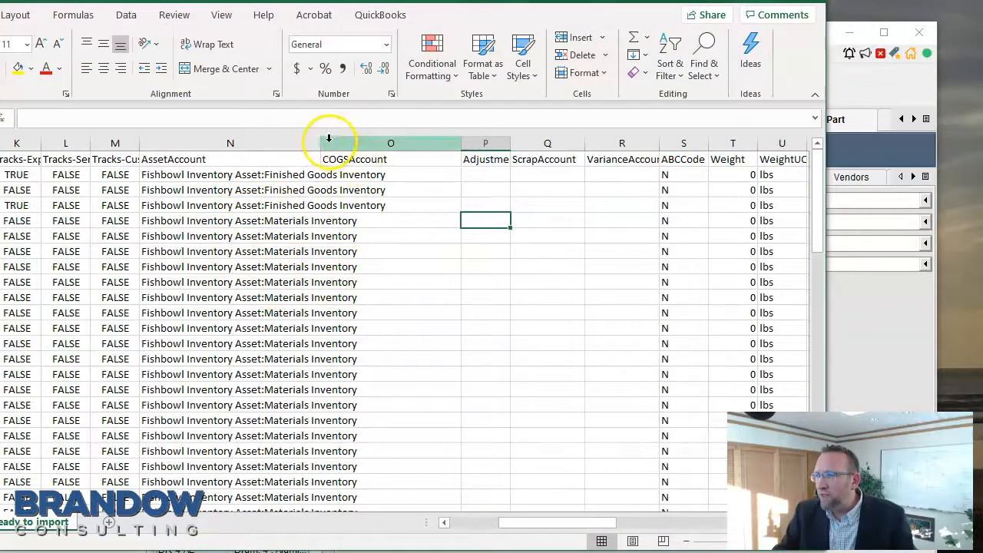
{"action": "left_click_drag", "start_coordinate": [322, 143], "coordinate": [331, 141]}
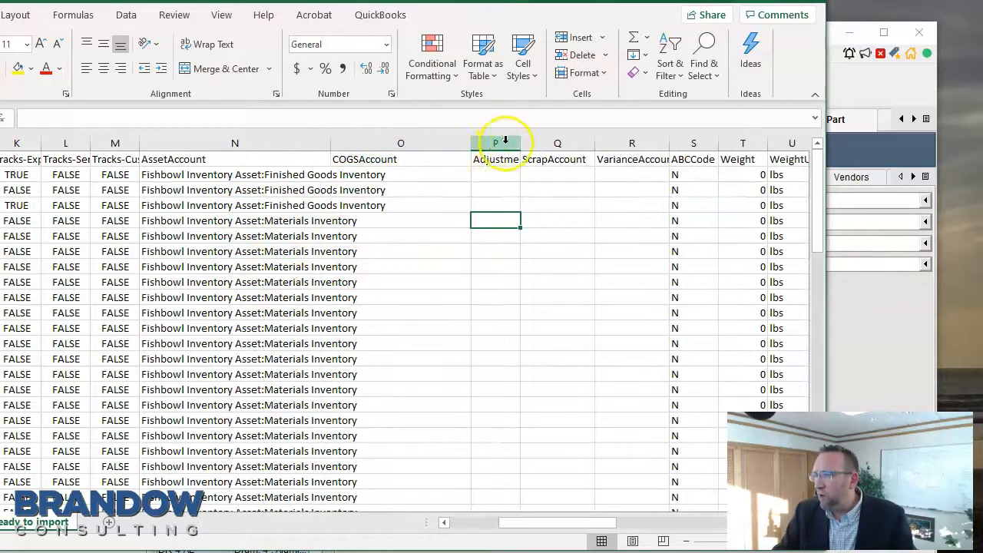
{"action": "left_click_drag", "start_coordinate": [520, 143], "coordinate": [554, 143]}
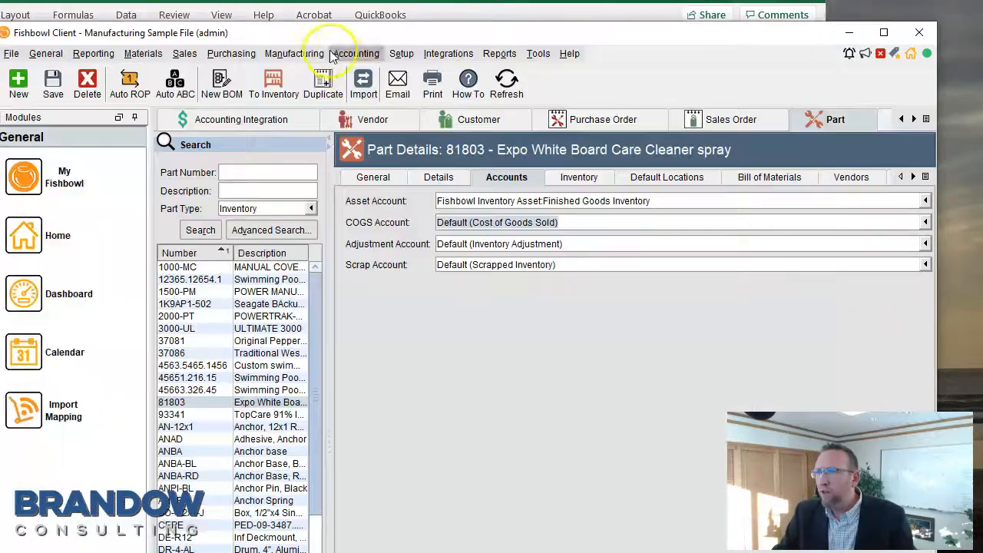
{"action": "left_click", "coordinate": [876, 339]}
Step: In Fishbowl, open the Import Wizard and find the Part Product And Vendor Pricing import type
{"action": "left_click_drag", "start_coordinate": [318, 29], "coordinate": [337, 23]}
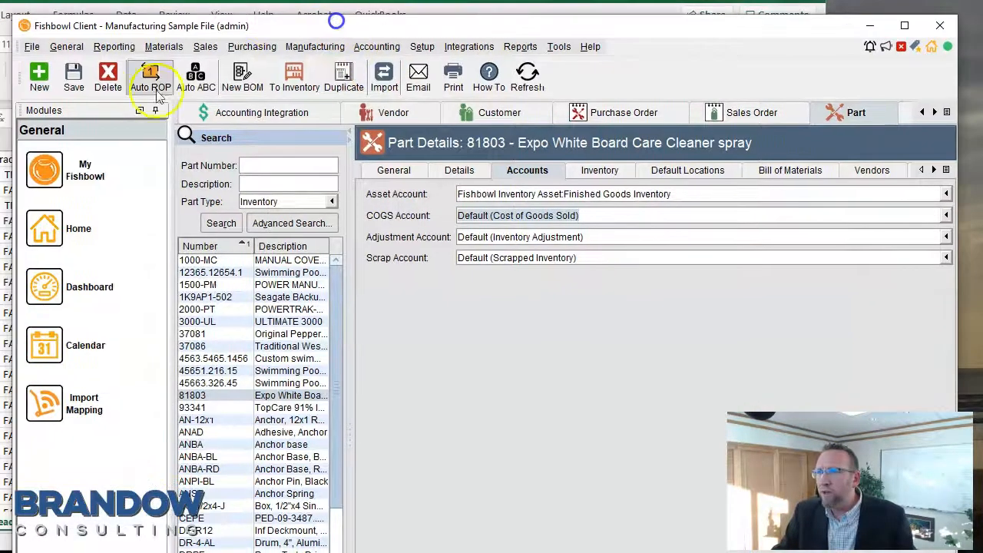
{"action": "left_click", "coordinate": [31, 47]}
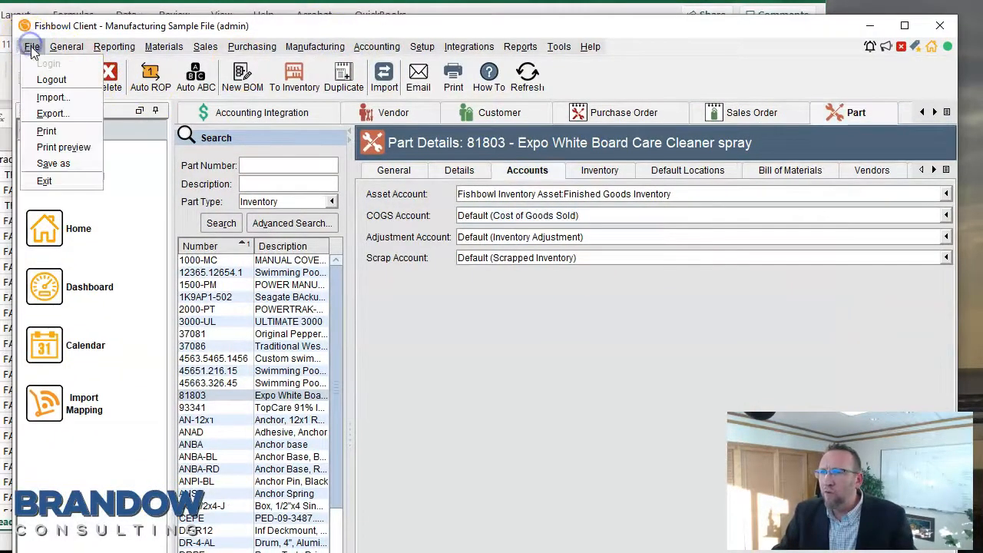
{"action": "left_click", "coordinate": [56, 96]}
{"action": "scroll", "coordinate": [454, 361], "scroll_direction": "down", "scroll_amount": 10}
{"action": "scroll", "coordinate": [459, 361], "scroll_direction": "down", "scroll_amount": 1}
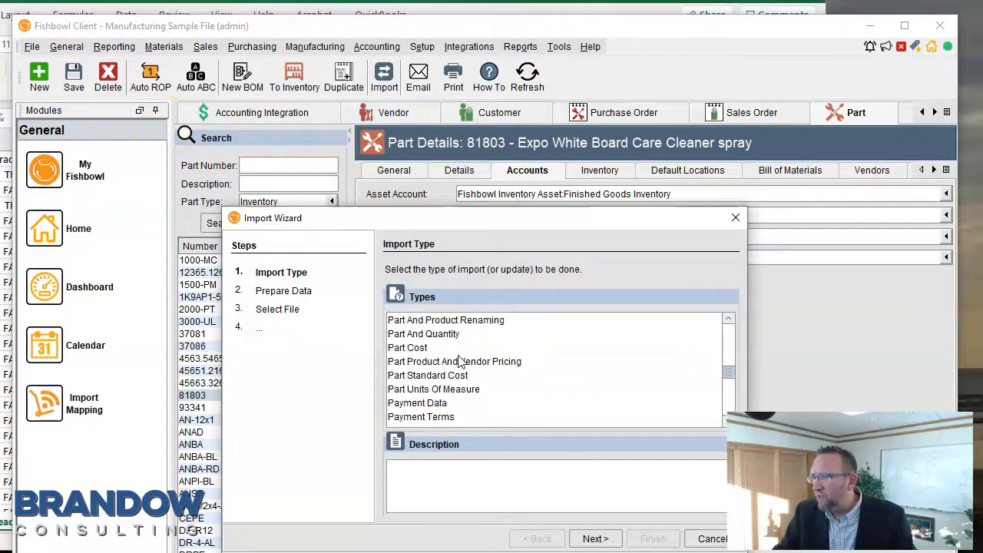
{"action": "left_click", "coordinate": [456, 361]}
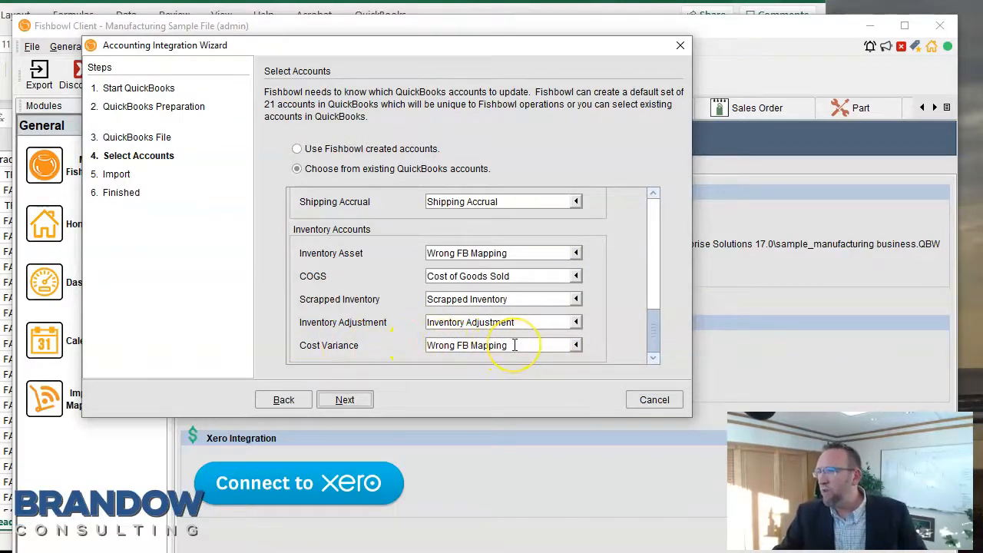
Step: Examine the Cost Variance account's description and mapping in the Accounting Integration Wizard
{"action": "mouse_move", "coordinate": [514, 345]}
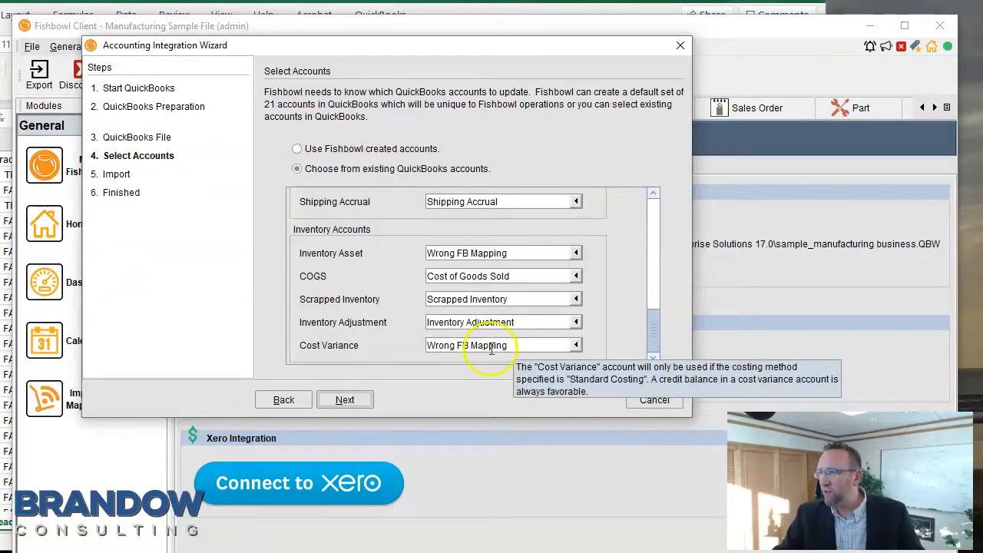
{"action": "left_click", "coordinate": [514, 346]}
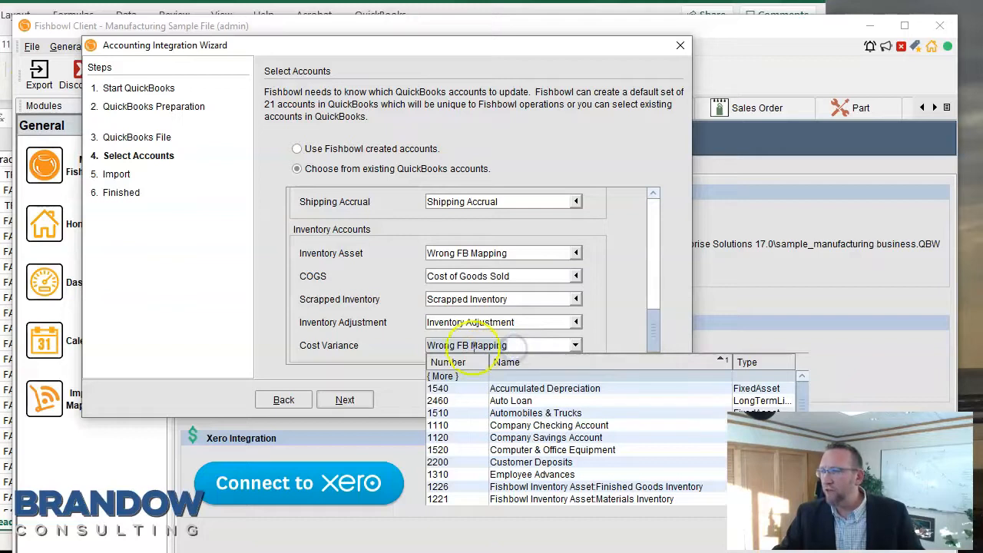
{"action": "key", "text": "Escape"}
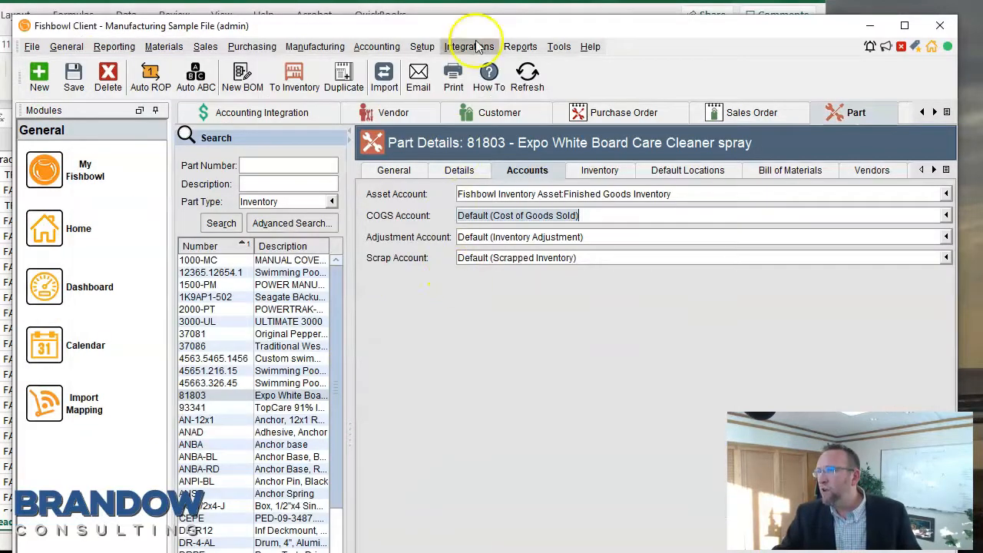
Step: Check the costing method in the Accounting Integration module options, then the Standard Cost of part 81803
{"action": "left_click", "coordinate": [377, 47]}
{"action": "left_click", "coordinate": [404, 63]}
{"action": "left_click", "coordinate": [559, 47]}
{"action": "left_click", "coordinate": [571, 66]}
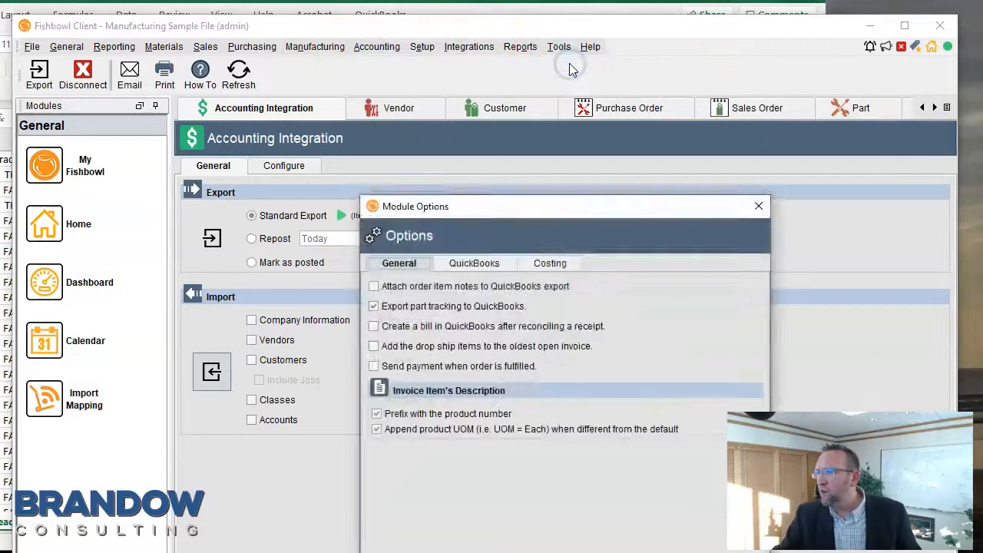
{"action": "left_click", "coordinate": [550, 266]}
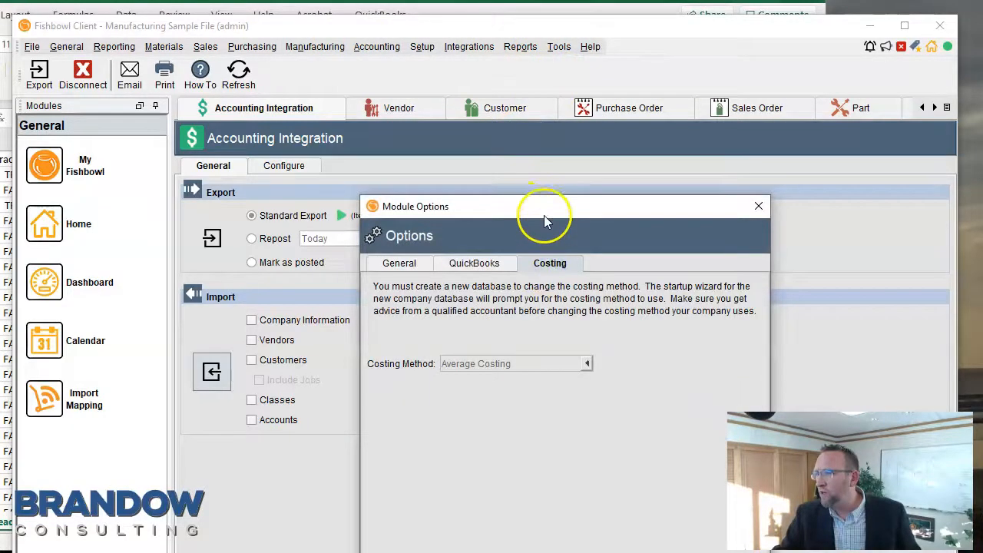
{"action": "left_click_drag", "start_coordinate": [544, 216], "coordinate": [529, 110]}
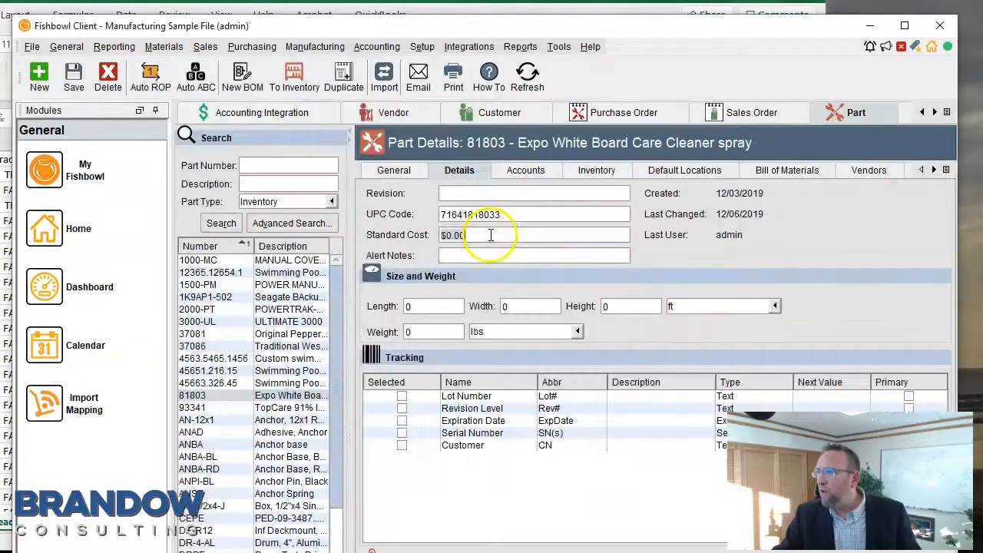
{"action": "left_click", "coordinate": [476, 237]}
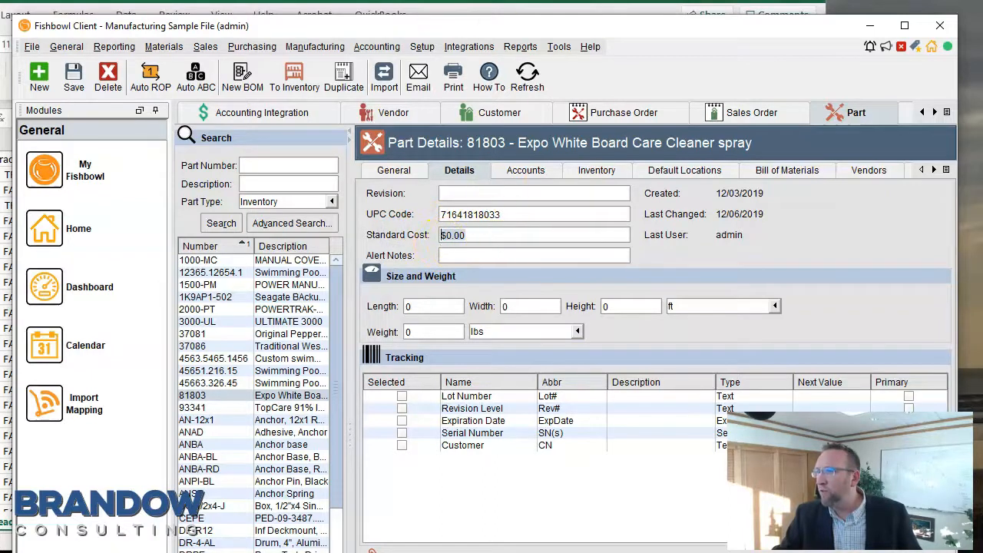
Step: Switch to the Excel part import sheet, select the StdCost column and widen it
{"action": "left_click", "coordinate": [430, 8]}
{"action": "left_click", "coordinate": [388, 141]}
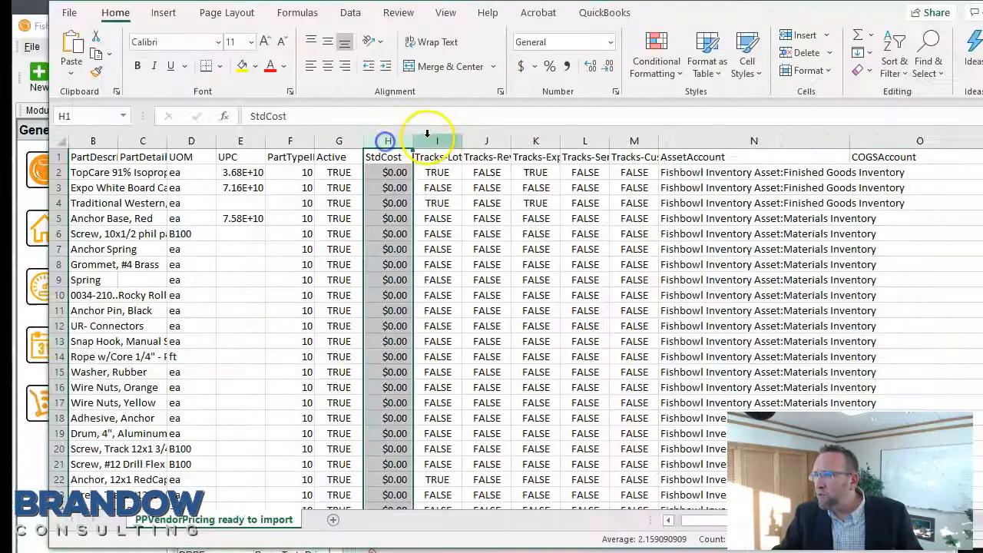
{"action": "left_click_drag", "start_coordinate": [413, 136], "coordinate": [471, 135]}
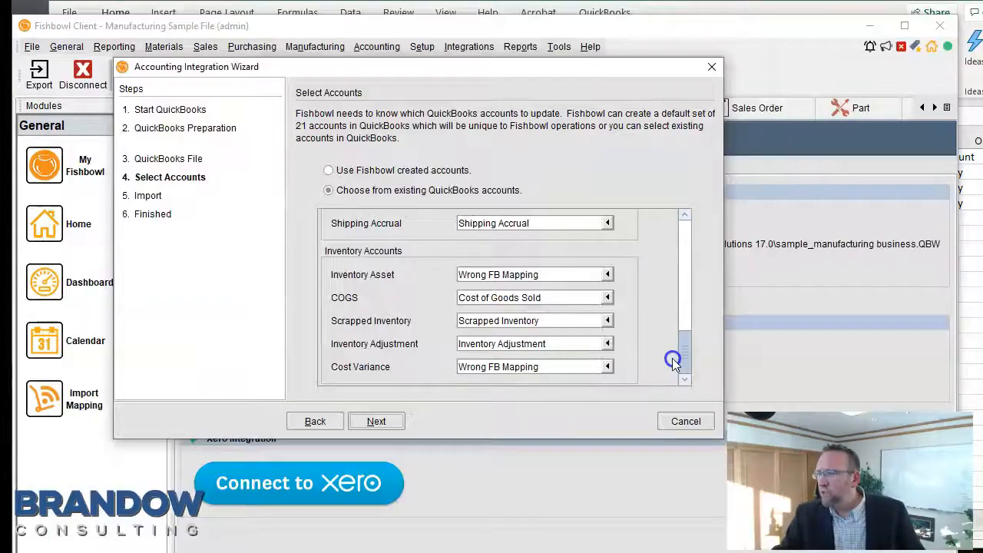
Step: Back in Fishbowl's Accounting Integration Wizard, proceed to Import and include Company Information, Vendors, Customers with jobs, and Classes
{"action": "left_click", "coordinate": [377, 423]}
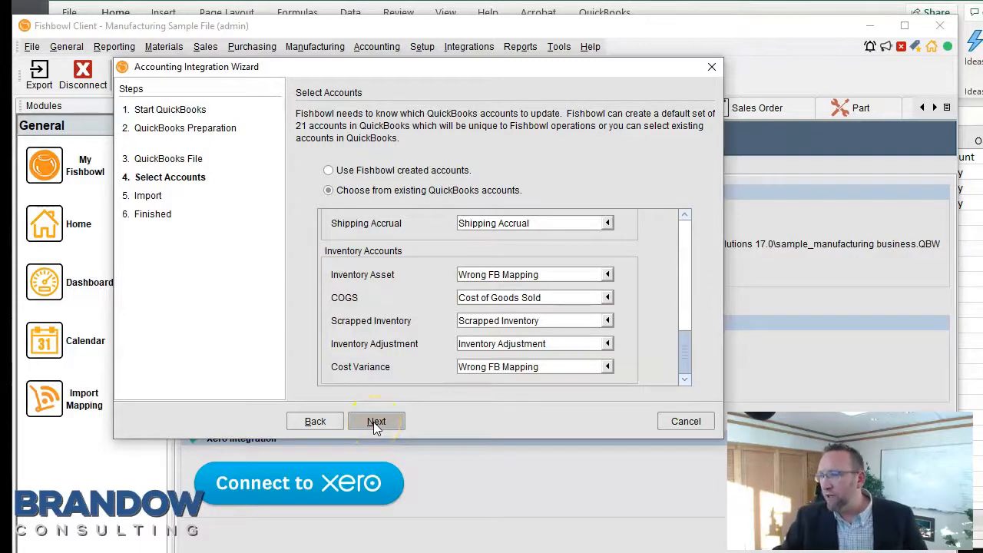
{"action": "left_click", "coordinate": [302, 203]}
{"action": "left_click", "coordinate": [302, 222]}
{"action": "left_click", "coordinate": [302, 242]}
{"action": "left_click", "coordinate": [309, 263]}
{"action": "left_click", "coordinate": [308, 283]}
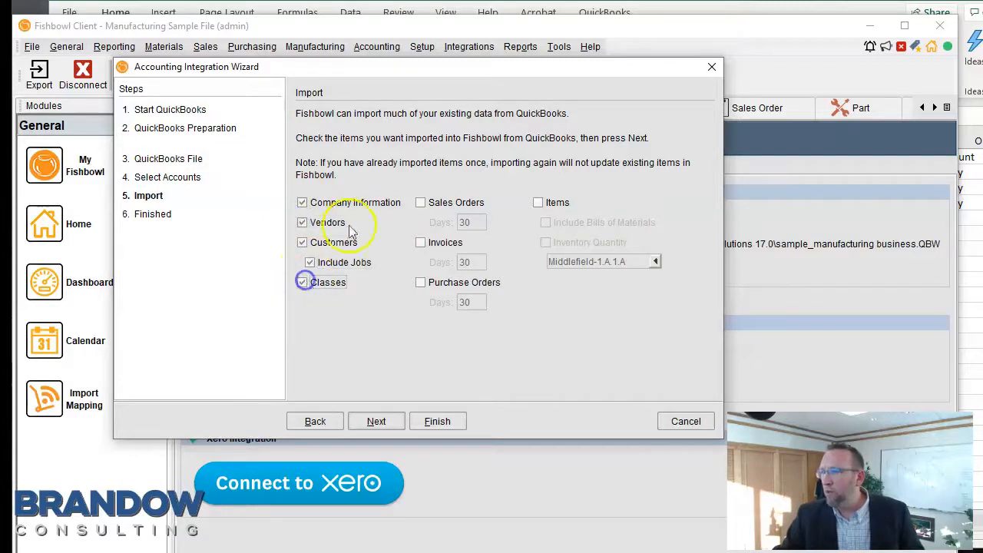
Step: Try including Sales Orders, Invoices, Purchase Orders, and Items with Bills of Materials and Inventory Quantity in the QuickBooks import
{"action": "left_click", "coordinate": [420, 203]}
{"action": "left_click", "coordinate": [421, 242]}
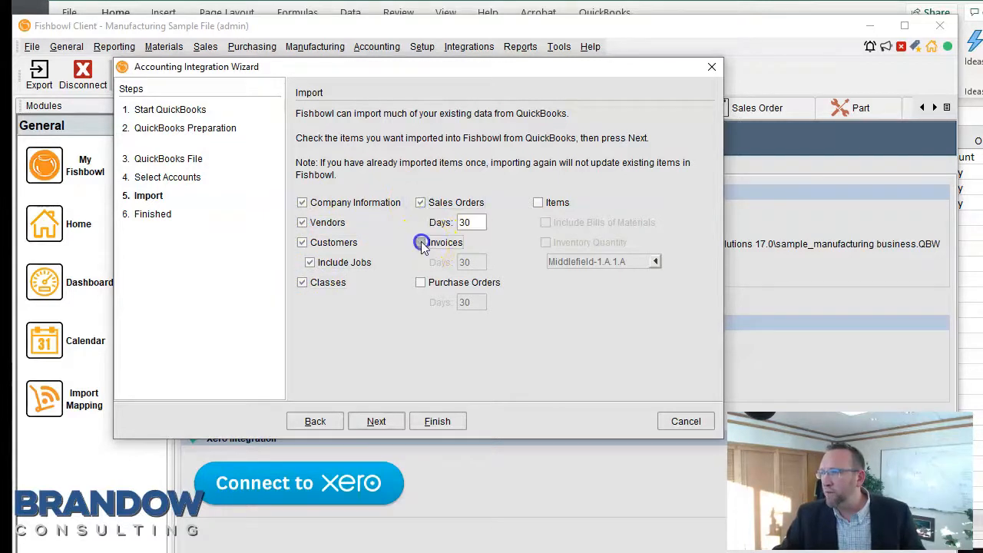
{"action": "left_click", "coordinate": [420, 282]}
{"action": "left_click", "coordinate": [545, 243]}
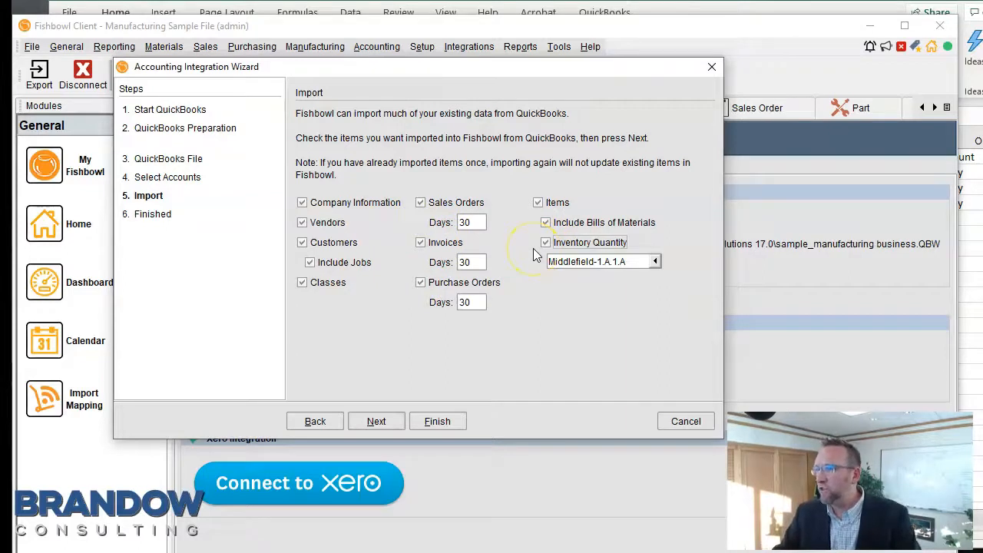
Step: Exclude Items, Purchase Orders, Sales Orders and Invoices from the import and continue the wizard
{"action": "left_click", "coordinate": [546, 244]}
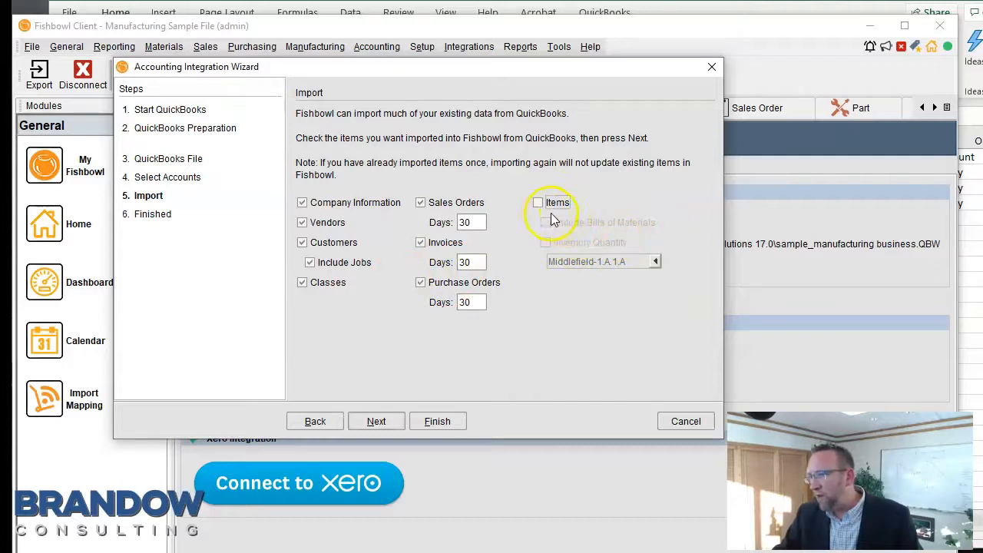
{"action": "left_click", "coordinate": [421, 282]}
{"action": "left_click", "coordinate": [420, 202]}
{"action": "left_click", "coordinate": [421, 243]}
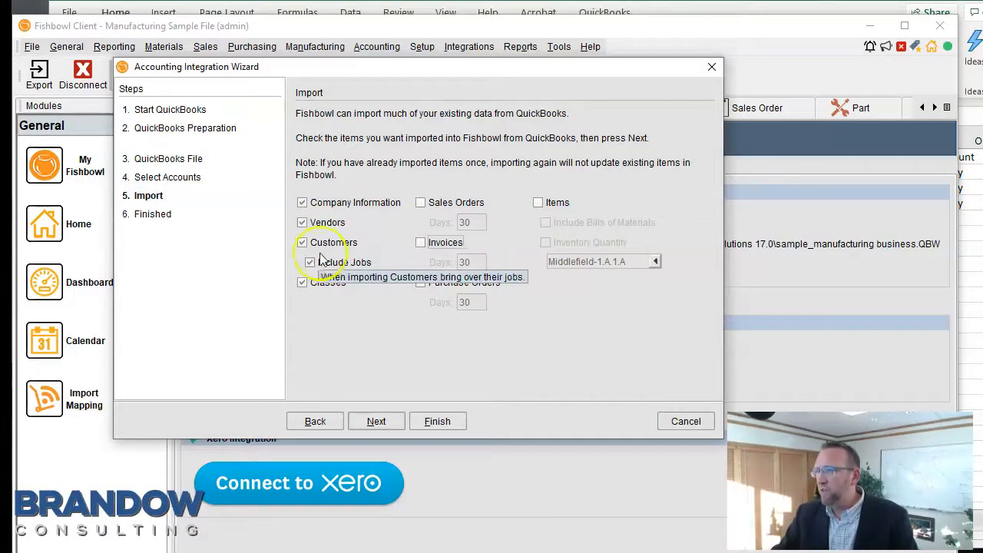
{"action": "left_click", "coordinate": [380, 421]}
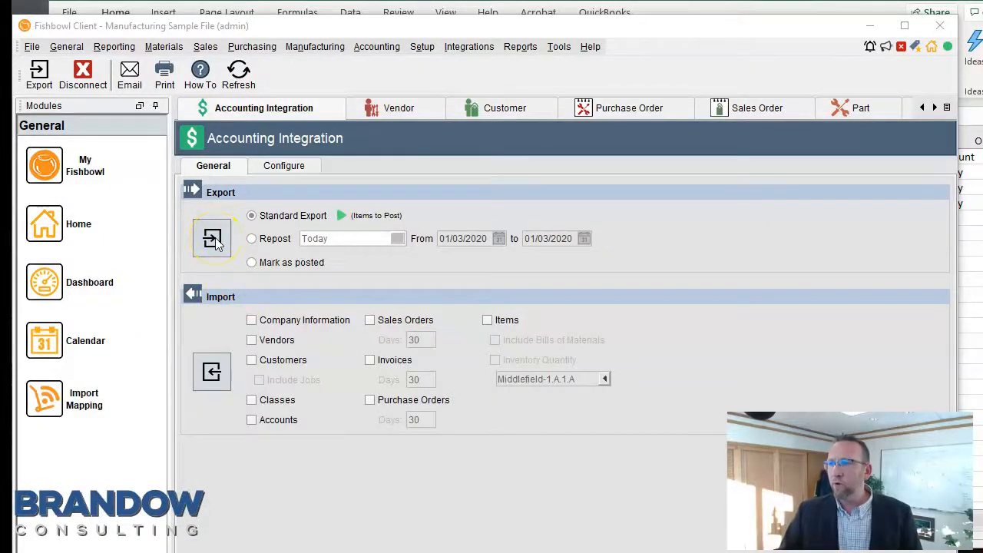
Step: Run the Standard Export from Accounting Integration and widen the Export window to show its full column headings
{"action": "left_click", "coordinate": [217, 242]}
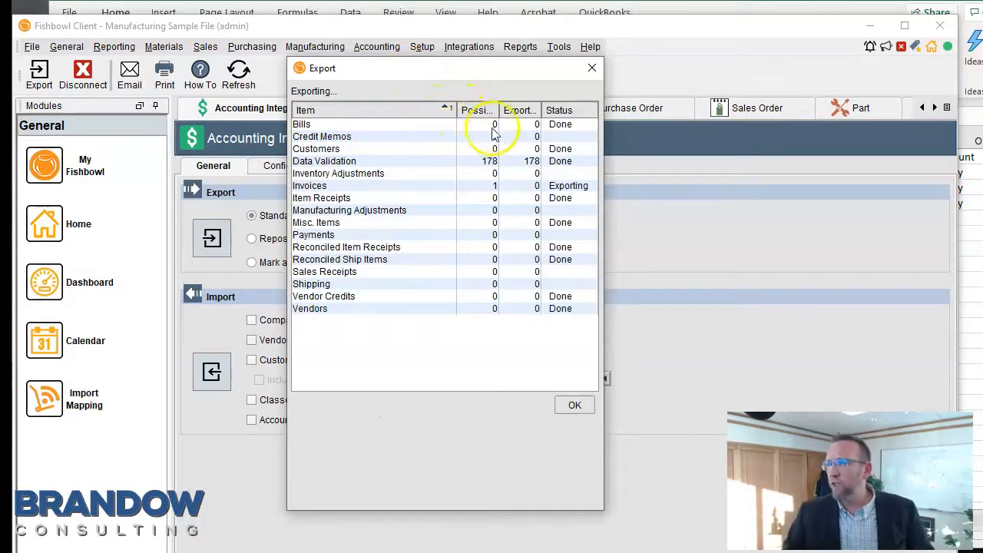
{"action": "left_click_drag", "start_coordinate": [463, 77], "coordinate": [617, 61]}
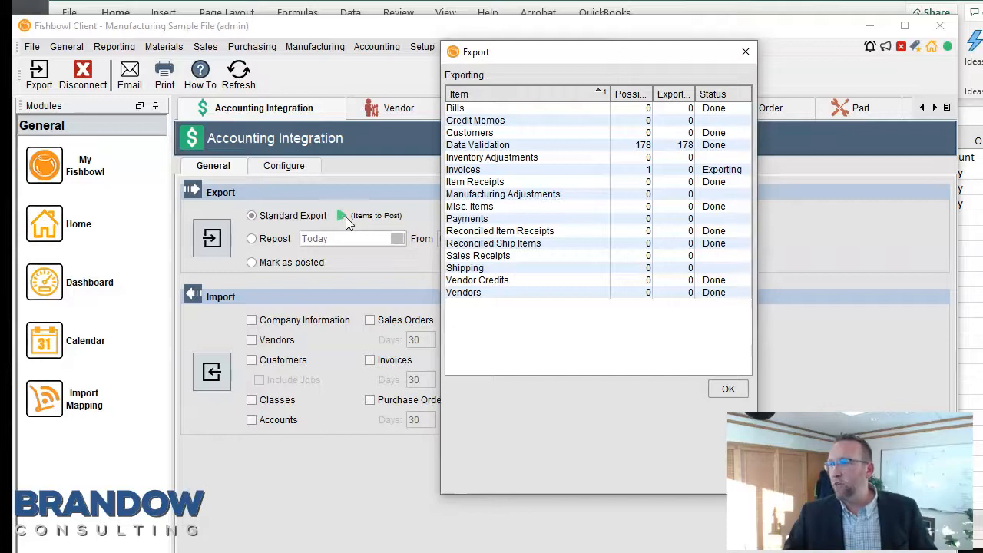
{"action": "left_click", "coordinate": [342, 216]}
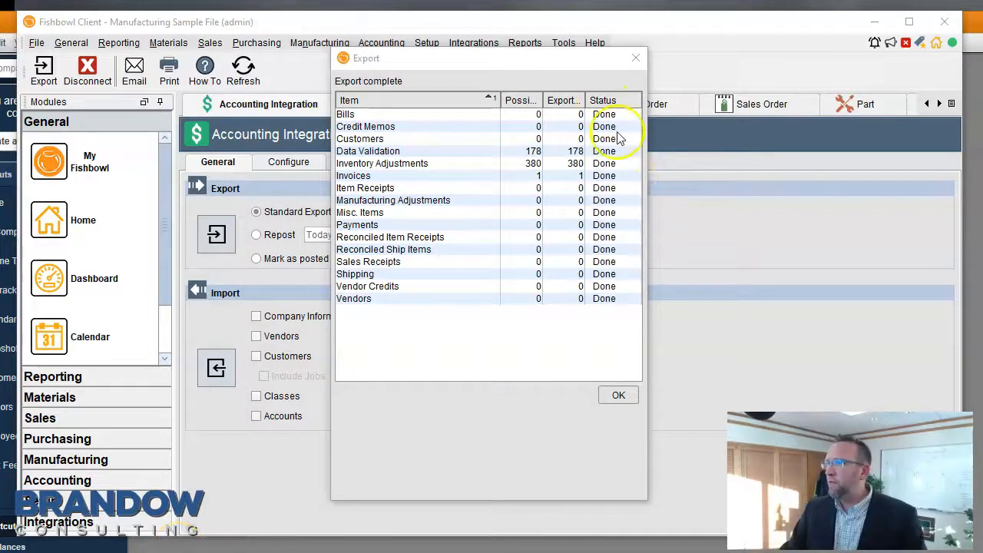
{"action": "left_click_drag", "start_coordinate": [649, 204], "coordinate": [728, 205]}
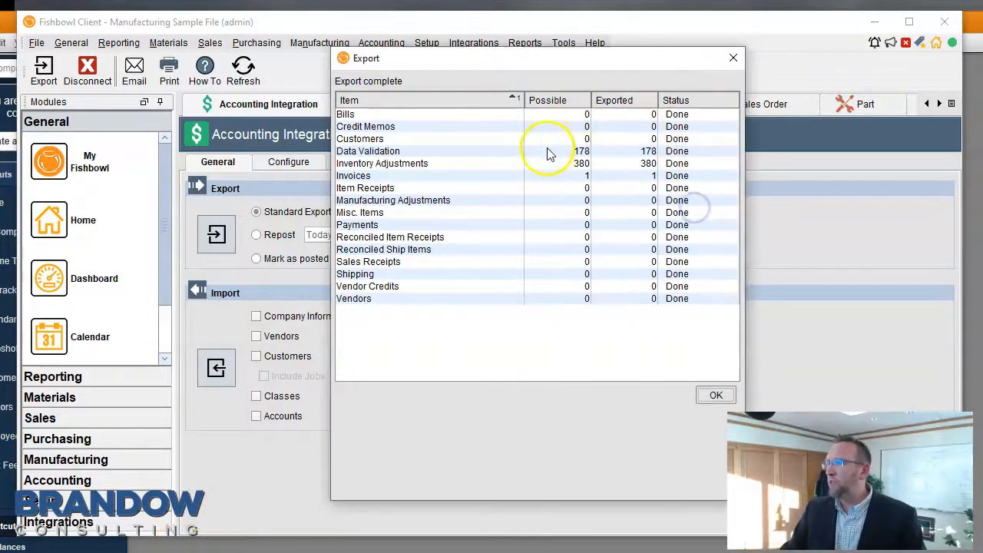